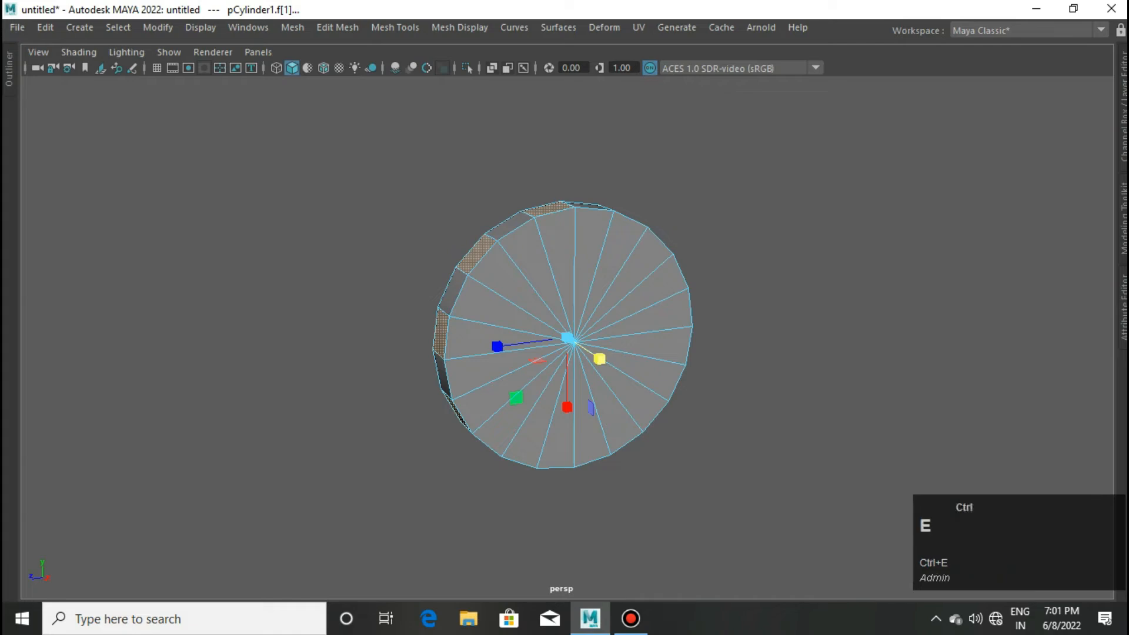
alt+drag(565, 377, 706, 235)
alt+drag(588, 294, 636, 318)
scroll(635, 317, up, 4)
alt+middle_drag(636, 317, 658, 305)
alt+drag(659, 306, 700, 277)
alt+middle_drag(700, 276, 682, 435)
drag(423, 296, 376, 250)
key(r)
drag(691, 478, 753, 473)
key(ctrl+z)
key(ctrl+z)
key(ctrl+z)
scroll(678, 479, down, 2)
scroll(753, 473, up, 2)
key(ctrl+z)
Step: Complete the selection of alternate rim faces and extrude them outward by 0.962, narrowing their ends into tapered gear teeth
alt+drag(541, 470, 730, 405)
ctrl+shift+click(717, 366)
ctrl+shift+click(732, 477)
alt+drag(731, 477, 721, 512)
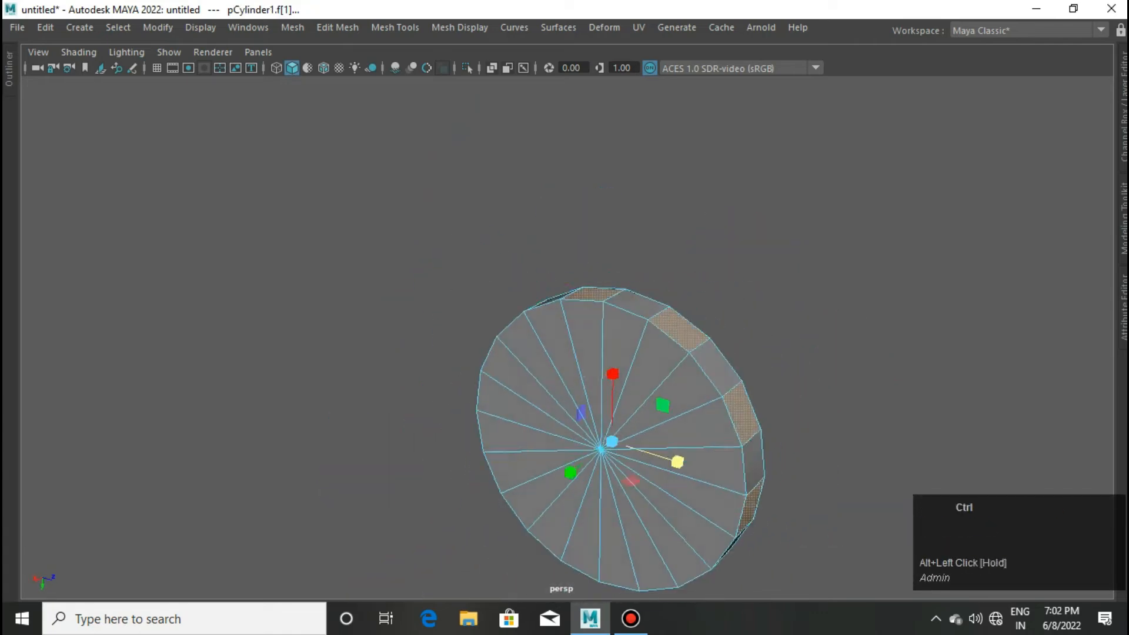
key(ctrl+e)
scroll(647, 435, up, 4)
alt+drag(647, 435, 482, 377)
drag(377, 304, 302, 237)
key(ctrl+z)
drag(382, 233, 396, 220)
mouse_move(445, 176)
alt+mouse_down()
mouse_move(594, 290)
mouse_move(451, 179)
mouse_move(476, 159)
mouse_move(442, 194)
alt+mouse_up()
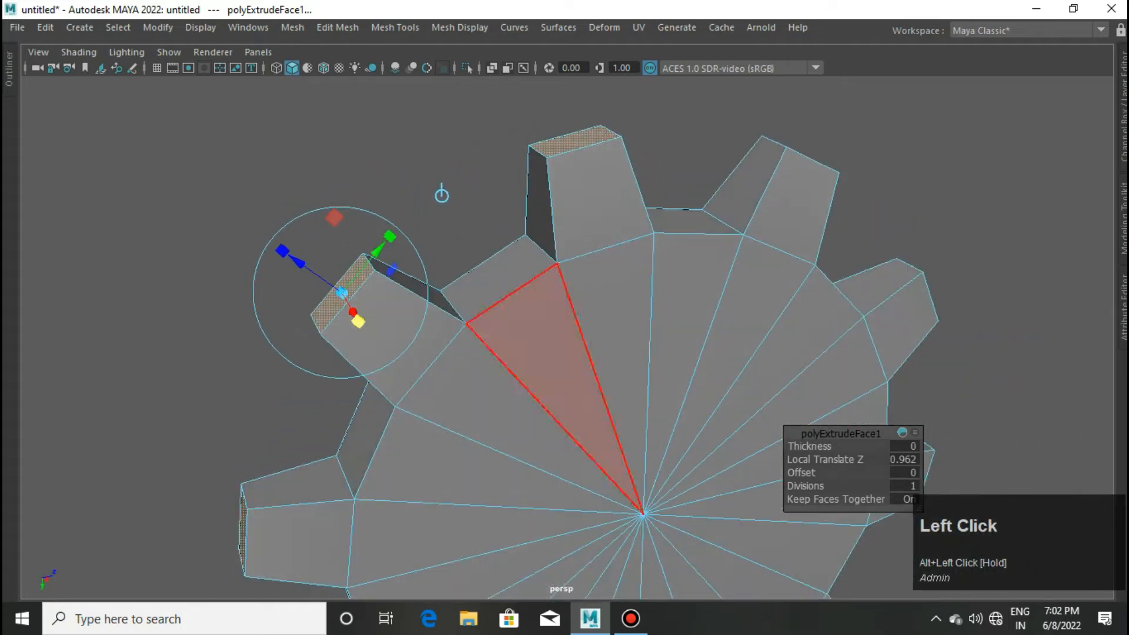
key(ctrl+e)
key(q)
click(442, 194)
scroll(442, 194, down, 2)
scroll(406, 324, up, 2)
right_drag(406, 323, 405, 271)
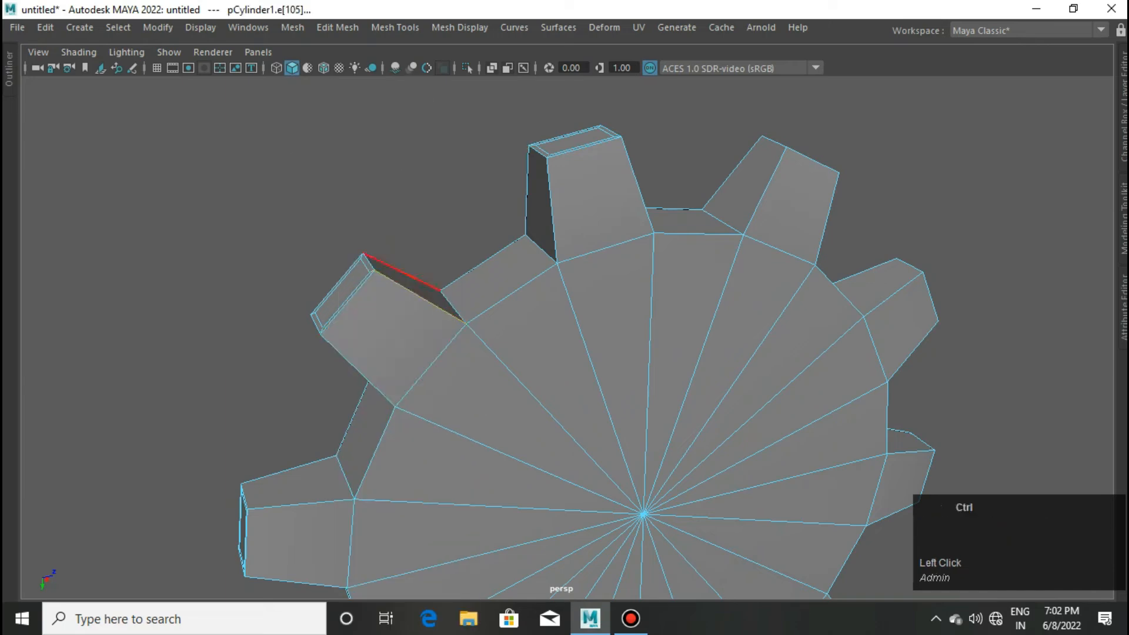
ctrl+shift+click(358, 370)
alt+drag(358, 371, 421, 351)
ctrl+shift+click(382, 348)
key(ctrl+z)
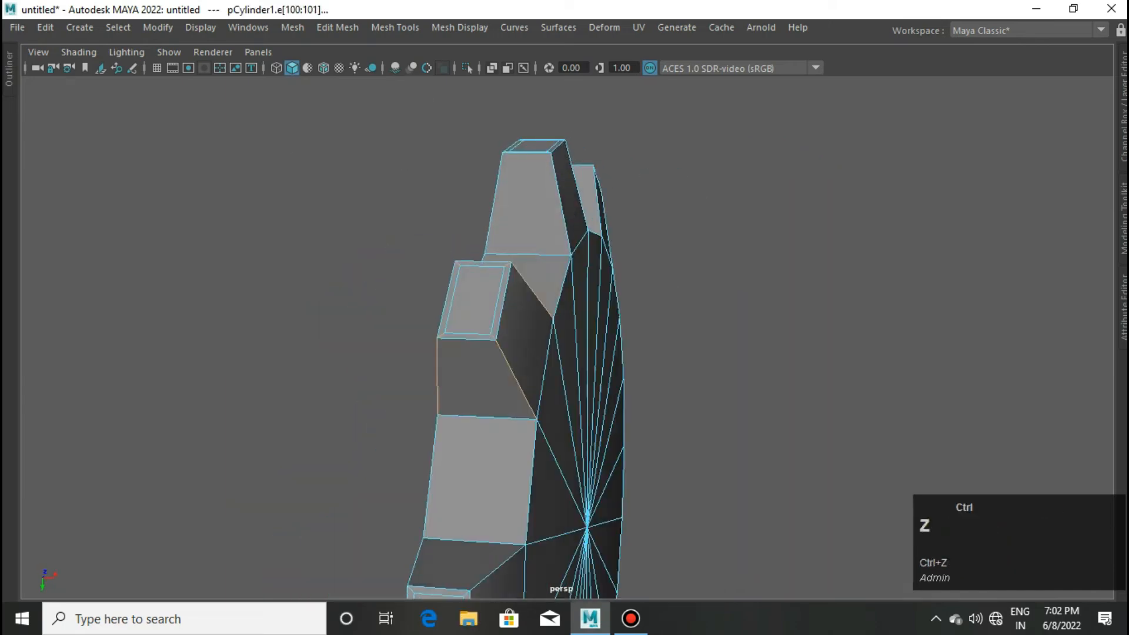
key(ctrl+z)
key(ctrl+z)
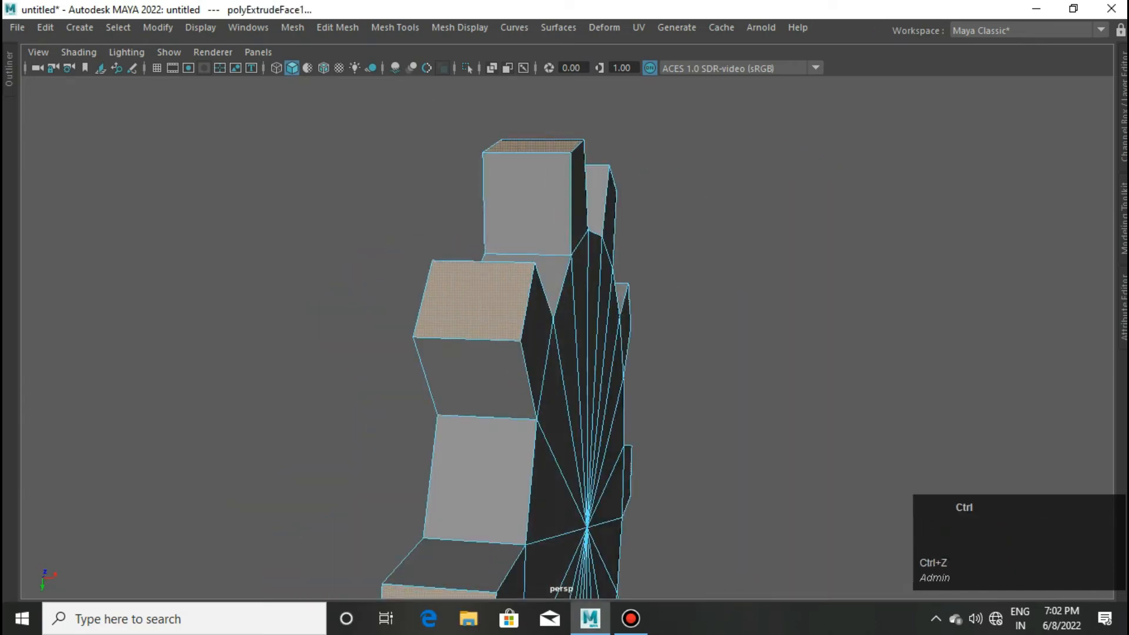
key(ctrl+y)
key(ctrl+y)
Step: Select all edges of the gear in the front view and deselect the ones crossing the middle of its thickness
scroll(565, 359, down, 3)
alt+drag(630, 359, 556, 364)
scroll(556, 365, down, 4)
alt+drag(676, 377, 612, 379)
alt+middle_drag(701, 216, 647, 141)
scroll(647, 141, up, 2)
right_drag(647, 141, 647, 102)
alt+shift+drag(674, 232, 583, 248)
key(space)
drag(477, 155, 710, 507)
scroll(710, 508, up, 2)
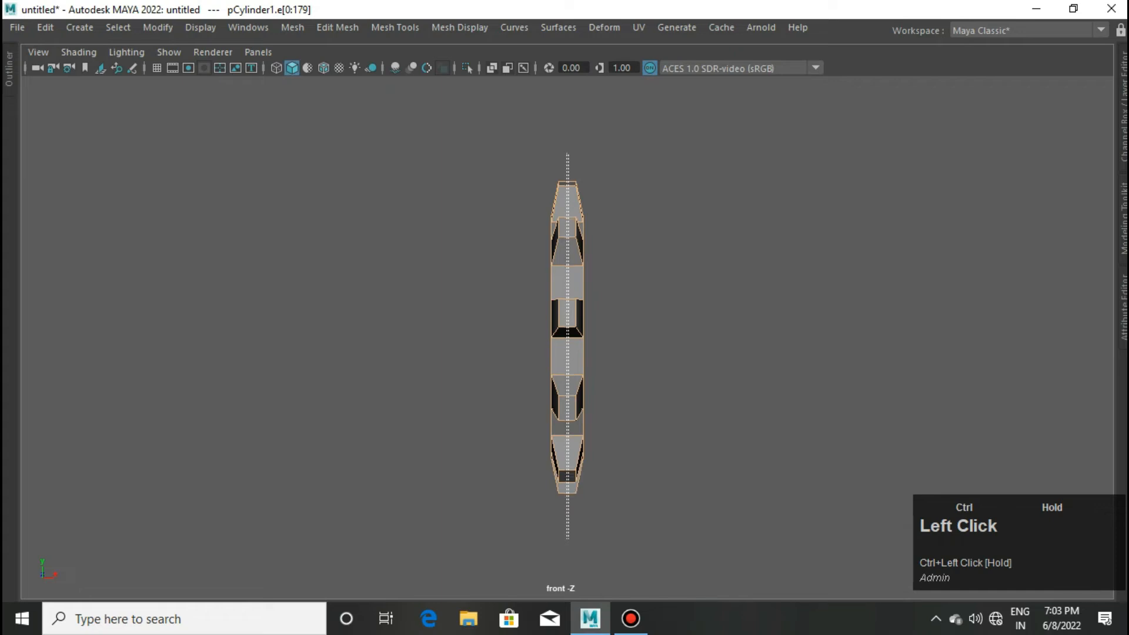
ctrl+drag(569, 539, 569, 539)
Step: In the left view, deselect the radial cap edges so that only the gear's outline edges are selected on both sides
key(space)
drag(616, 433, 547, 432)
ctrl+drag(492, 270, 635, 400)
scroll(438, 359, up, 1)
ctrl+shift+click(401, 363)
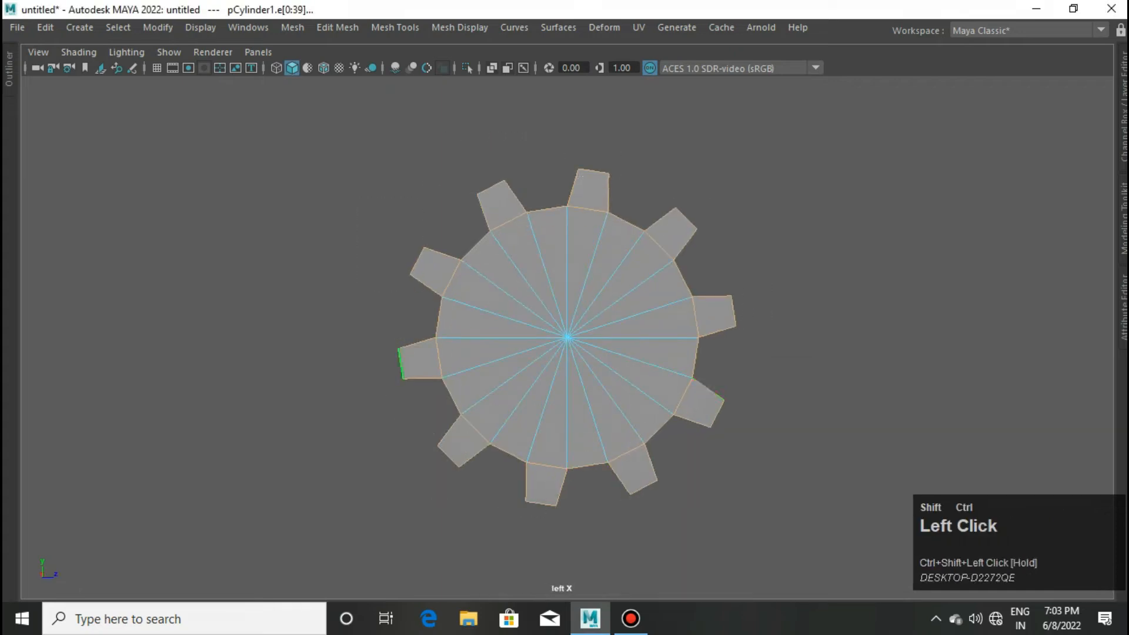
key(space)
drag(332, 293, 332, 247)
alt+drag(347, 259, 424, 206)
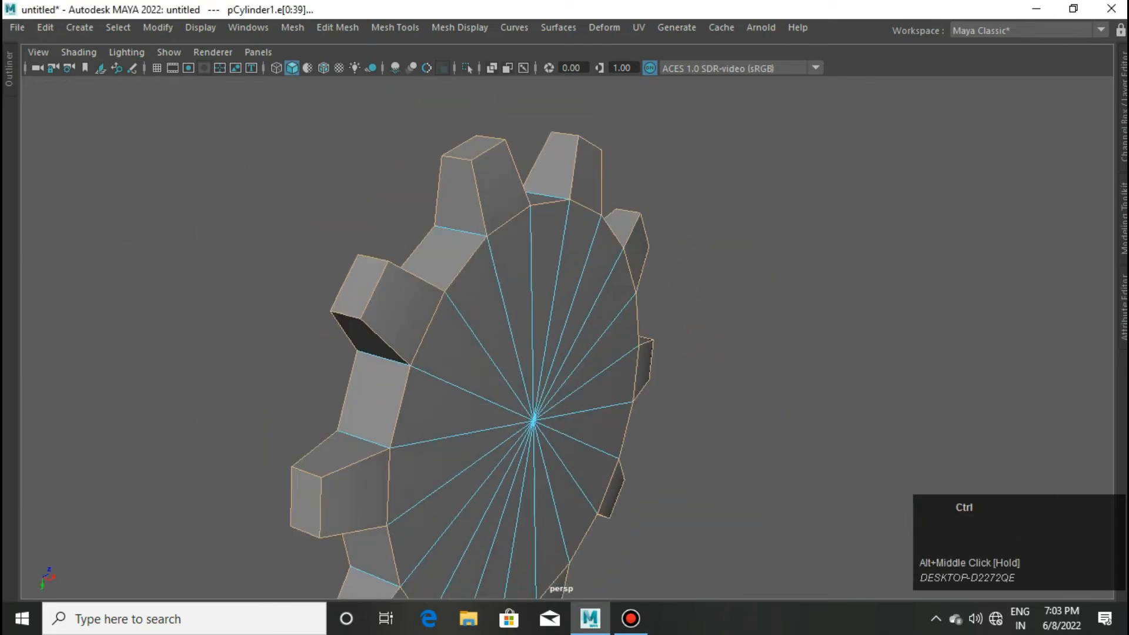
Step: Bevel the selected outline edges of the gear with a fraction of 0.18
key(ctrl+b)
ctrl+drag(822, 448, 806, 454)
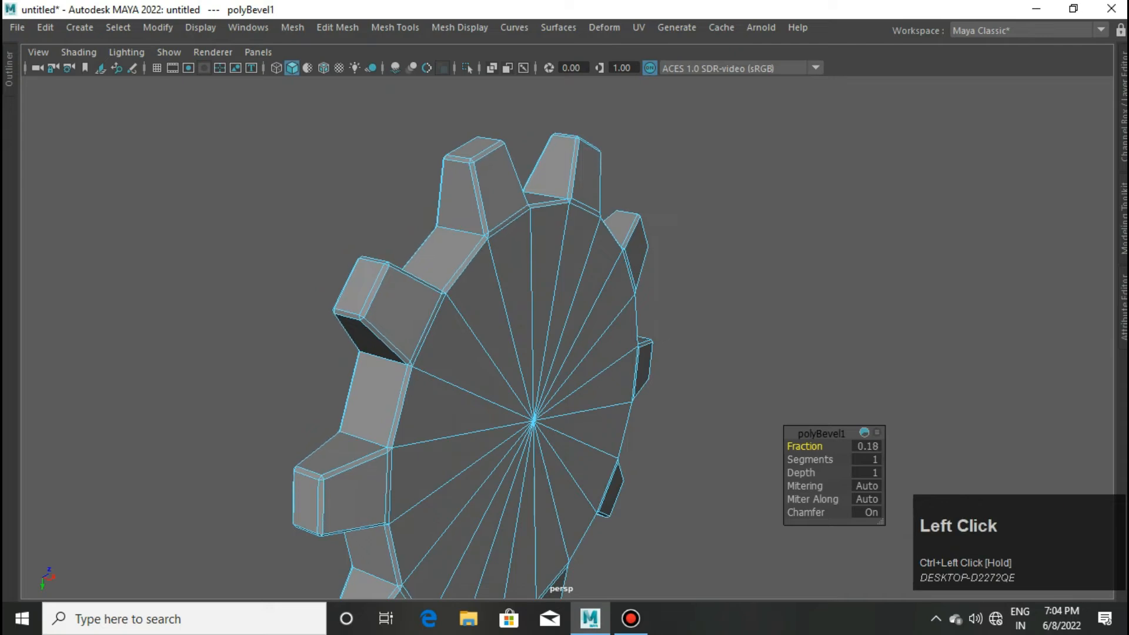
key(Return)
alt+drag(623, 353, 594, 303)
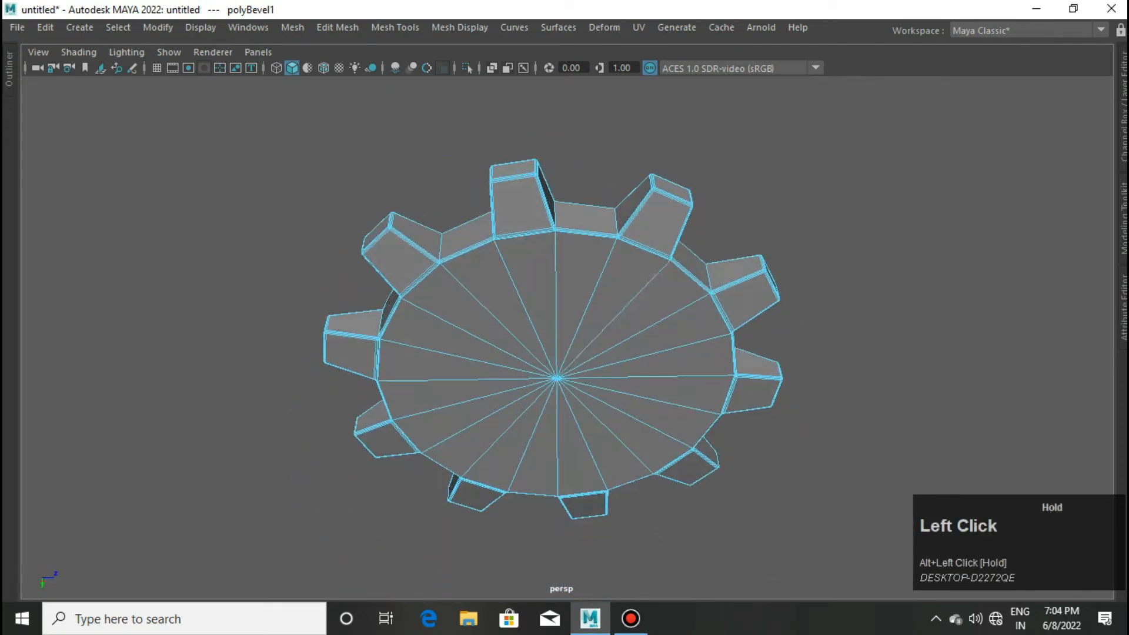
scroll(597, 300, up, 3)
alt+middle_drag(597, 300, 603, 403)
scroll(600, 306, up, 2)
alt+drag(597, 303, 593, 244)
shift+right_click(592, 240)
shift+right_click(537, 235)
shift+right_drag(531, 235, 612, 197)
ctrl+middle_click(611, 272)
scroll(777, 300, down, 2)
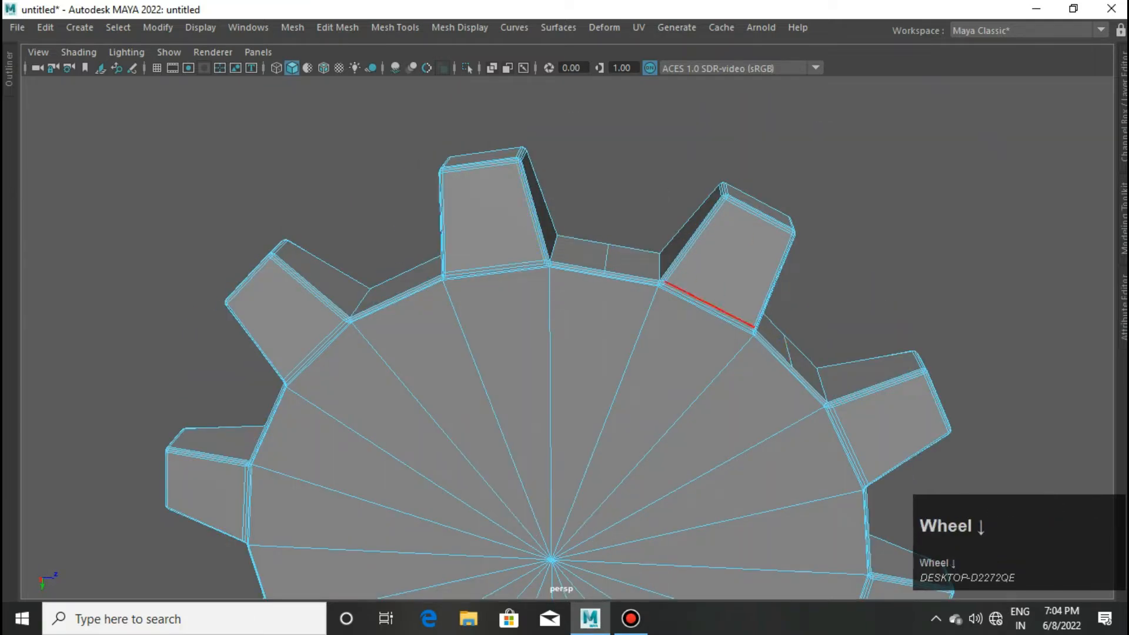
alt+drag(782, 303, 691, 297)
alt+middle_drag(724, 456, 727, 180)
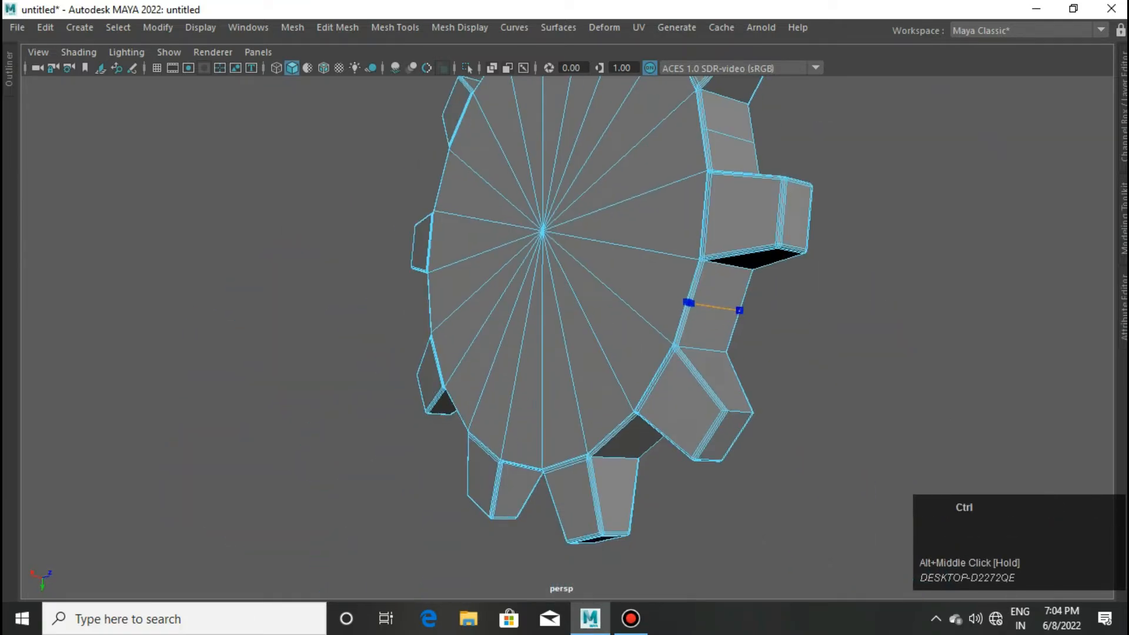
key(ctrl+a)
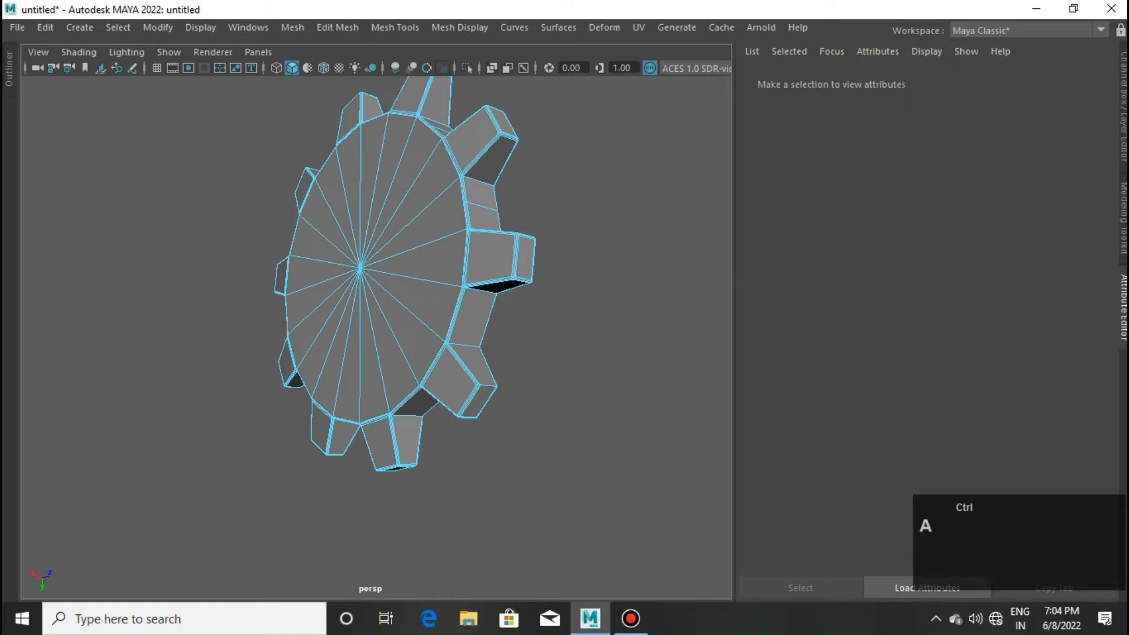
key(ctrl+a)
key(ctrl+z)
key(ctrl+z)
key(ctrl+z)
key(ctrl+z)
Step: Set the Insert Edge Loop tool to multiple edge loops with 2 loops per insertion
alt+drag(464, 247, 553, 277)
key(q)
scroll(494, 247, up, 4)
shift+right_click(556, 277)
shift+right_drag(522, 259, 524, 374)
click(540, 275)
key(ctrl+z)
shift+right_drag(540, 277, 604, 390)
click(604, 390)
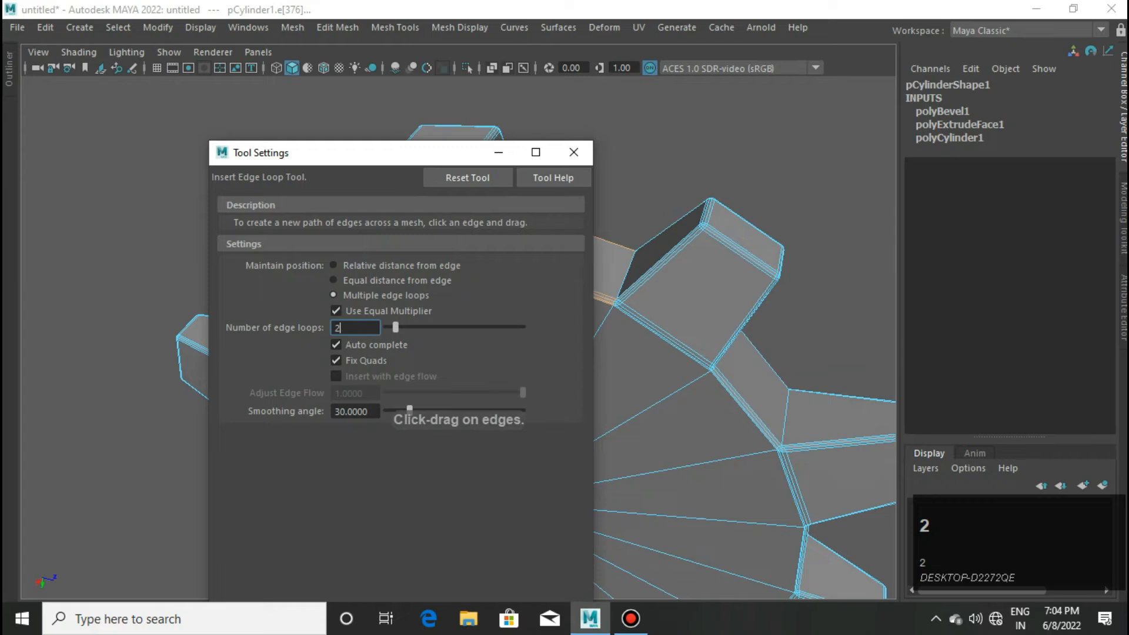
click(574, 152)
Step: Insert two edge loops across the rim surface in each of the ten gaps between the teeth
click(556, 281)
scroll(553, 282, down, 4)
click(406, 294)
click(633, 370)
alt+drag(632, 370, 623, 314)
click(665, 373)
click(644, 510)
alt+middle_drag(645, 510, 642, 296)
click(562, 373)
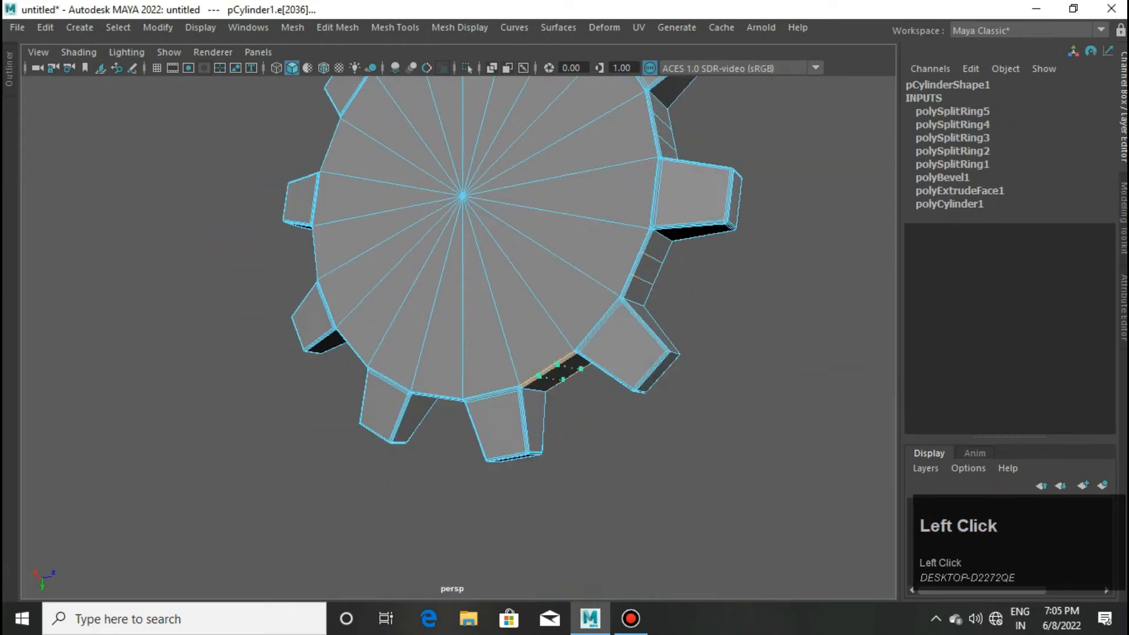
click(438, 398)
alt+drag(439, 398, 491, 406)
click(378, 358)
alt+drag(378, 357, 418, 365)
click(353, 290)
alt+middle_drag(353, 290, 335, 459)
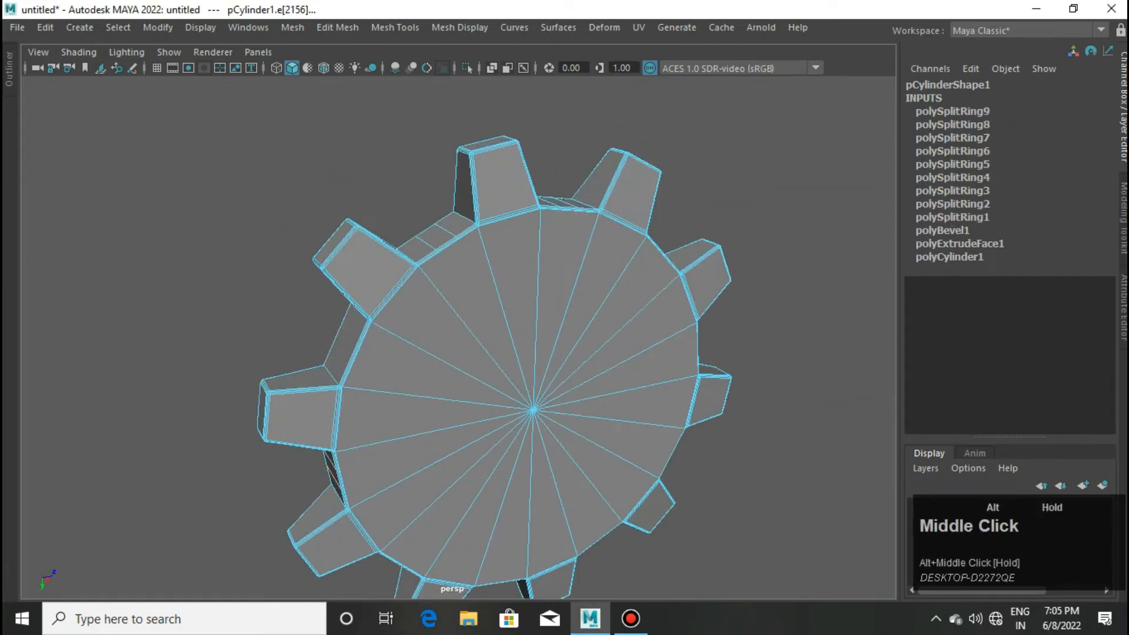
click(347, 347)
Step: Use Multi-Cut to connect the two new rim edges of one tooth gap to the centre of the cap
key(q)
right_click(285, 164)
shift+right_drag(354, 179, 276, 178)
scroll(282, 247, up, 4)
alt+middle_drag(282, 330, 300, 262)
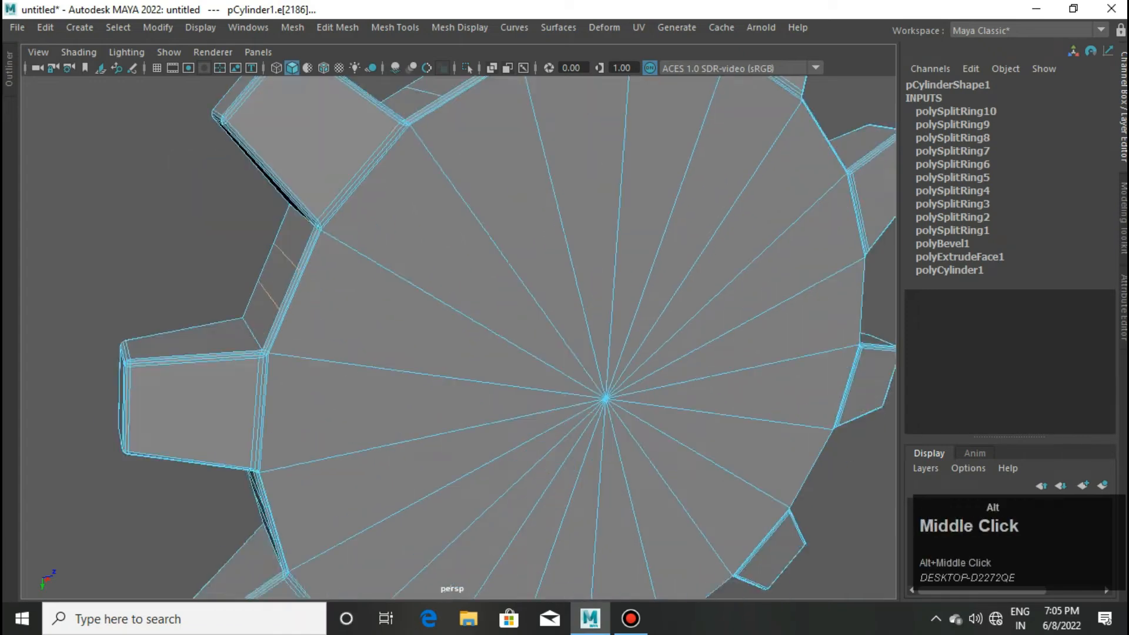
alt+drag(300, 294, 253, 318)
click(217, 362)
alt+drag(373, 327, 400, 353)
click(302, 238)
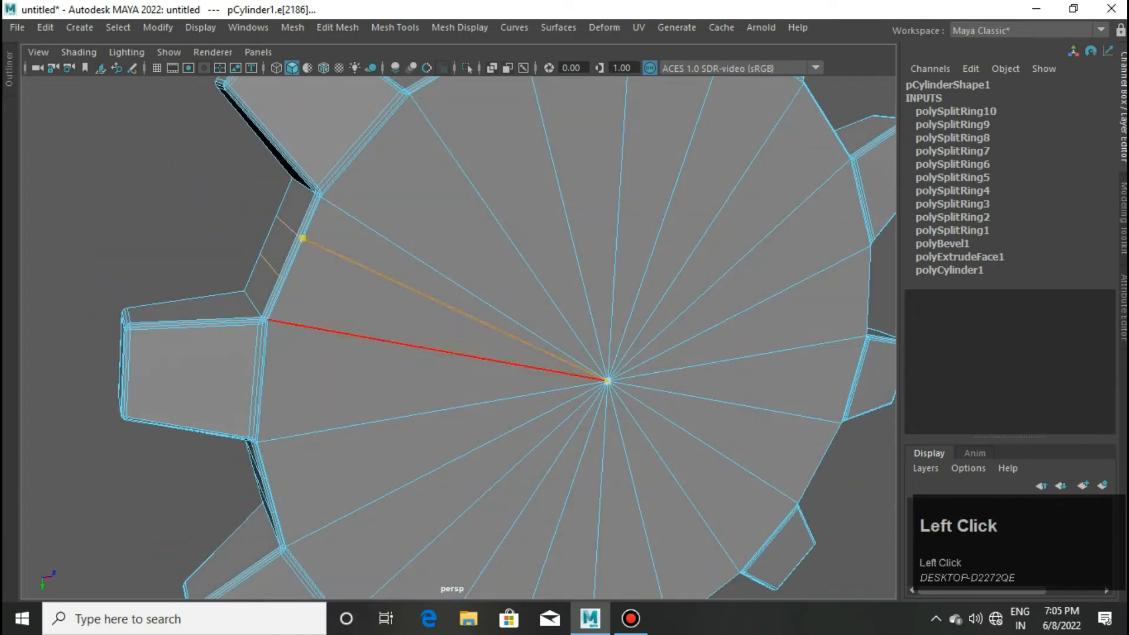
key(g)
Step: Cut matching pairs of edges from the remaining tooth gaps to the cap's centre, working around the whole gear
scroll(285, 279, down, 3)
alt+middle_drag(406, 194, 375, 325)
click(414, 298)
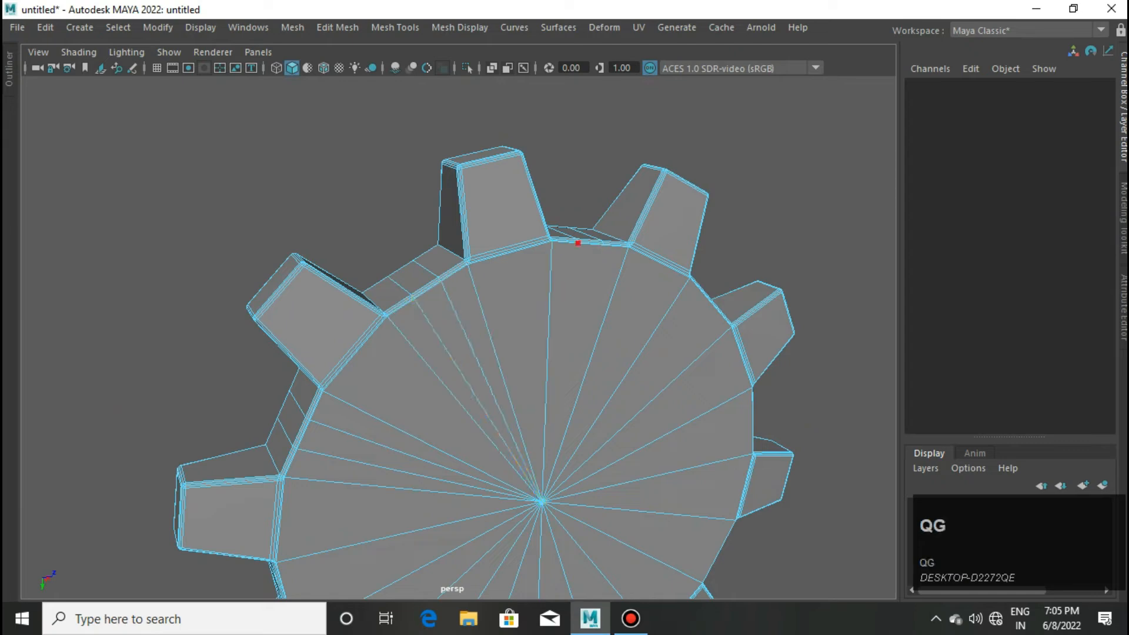
key(g)
alt+drag(612, 329, 512, 300)
click(590, 219)
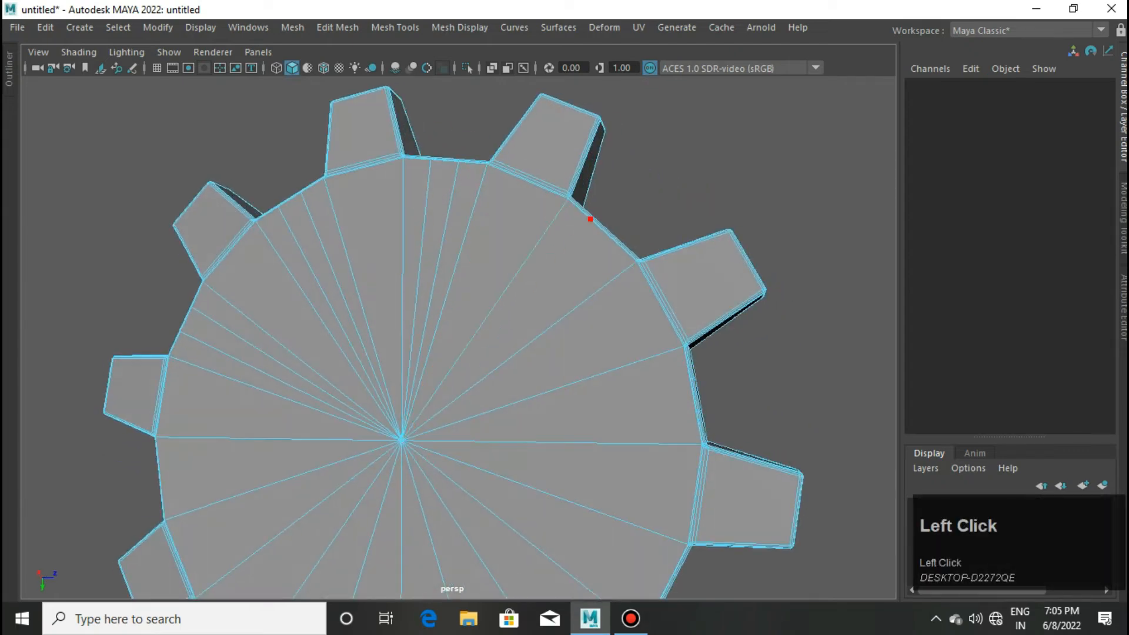
click(402, 440)
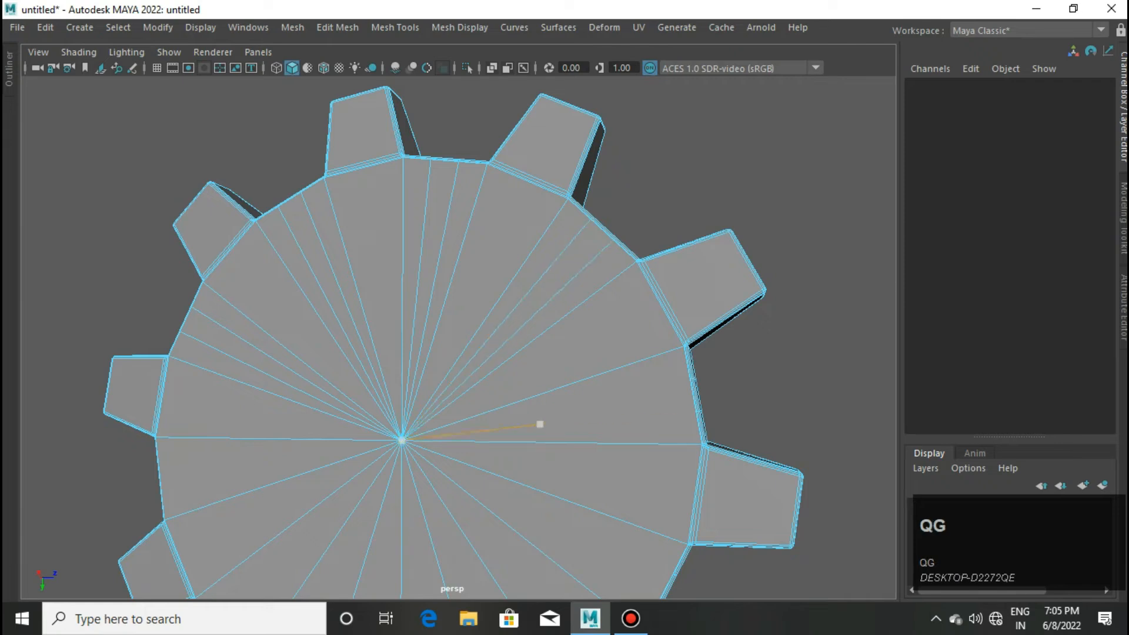
alt+middle_drag(540, 424, 540, 344)
click(689, 291)
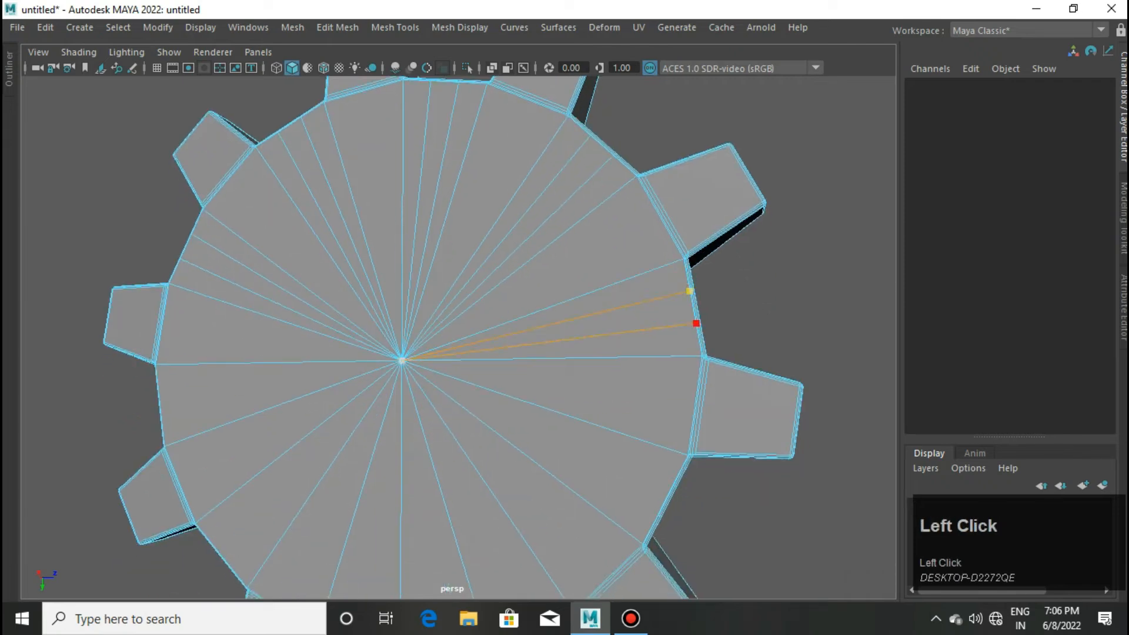
alt+middle_drag(685, 336, 711, 248)
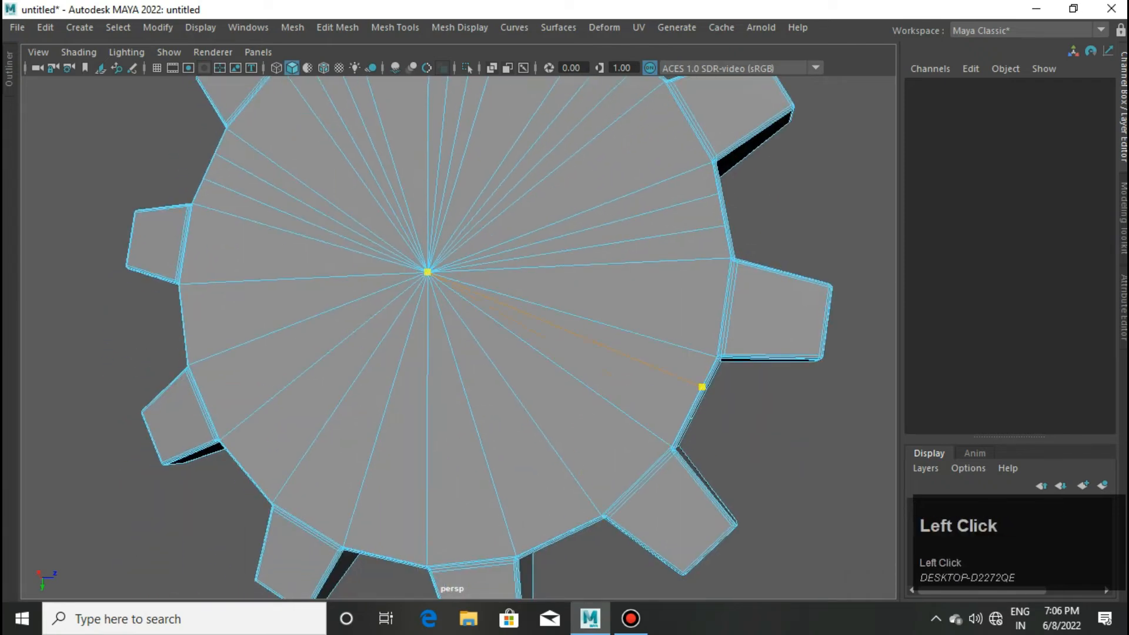
key(g)
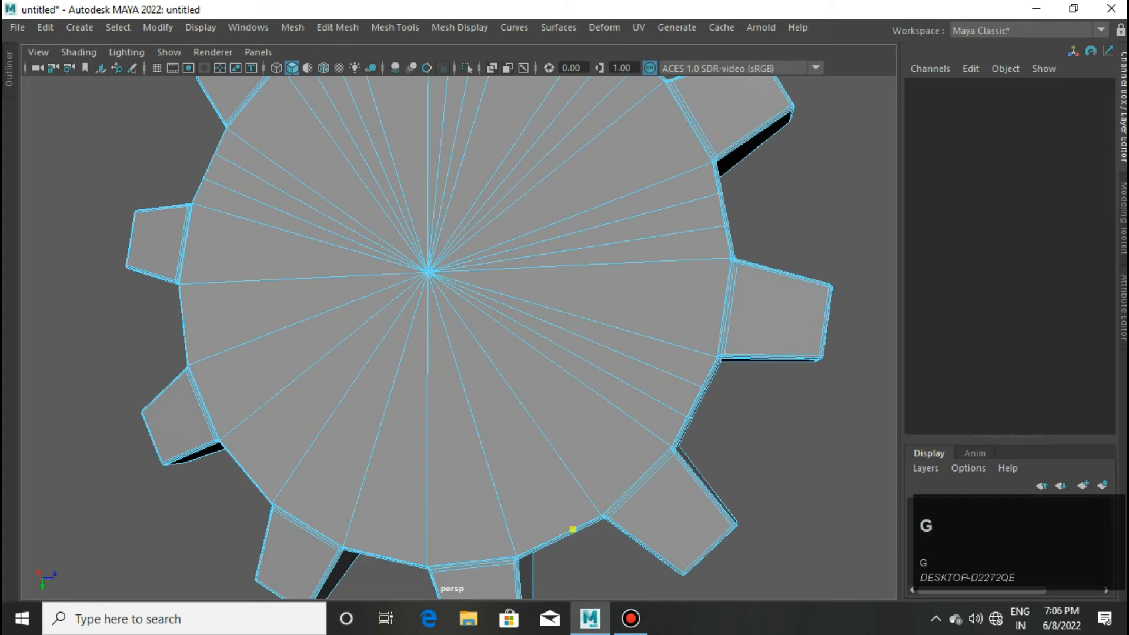
key(q)
click(399, 560)
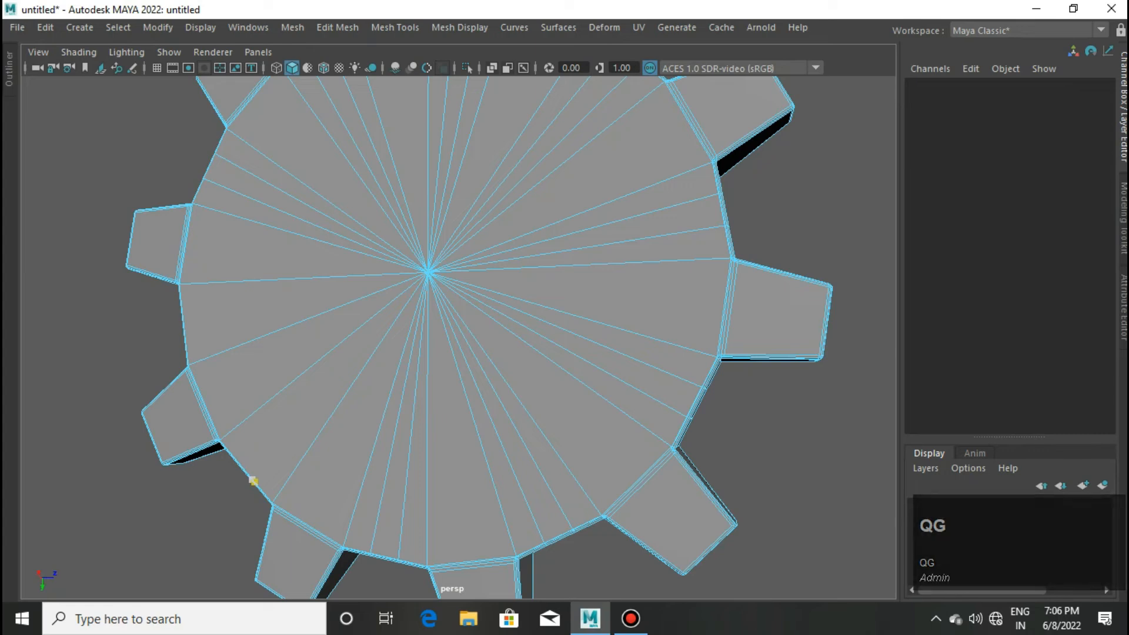
click(254, 482)
click(238, 463)
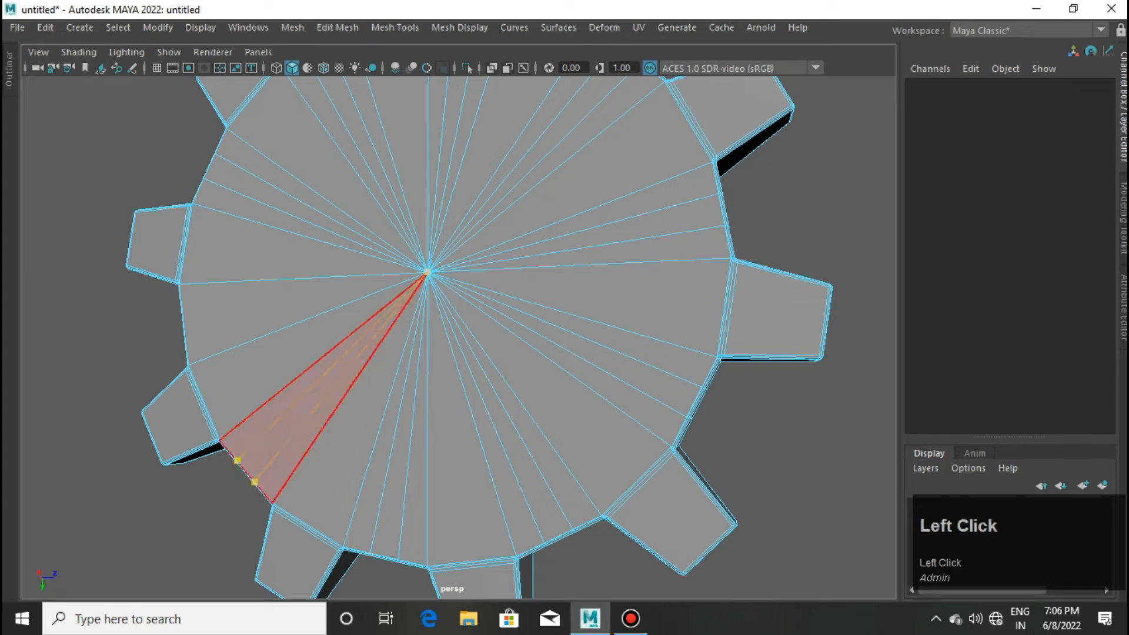
alt+middle_drag(276, 400, 420, 435)
alt+drag(420, 435, 435, 449)
key(g)
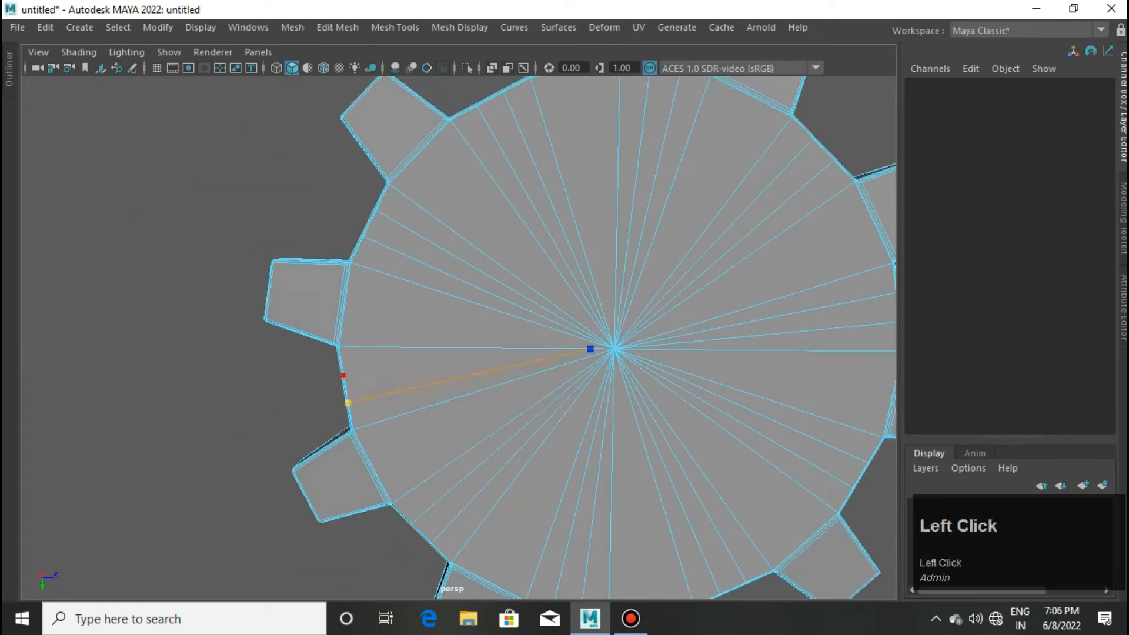
Step: Add a centred edge loop around the gear's rim and teeth with Multi-Cut, splitting its thickness in half
scroll(591, 349, down, 4)
alt+drag(591, 349, 590, 279)
shift+right_click(591, 279)
shift+right_drag(590, 278, 502, 279)
ctrl+middle_click(531, 269)
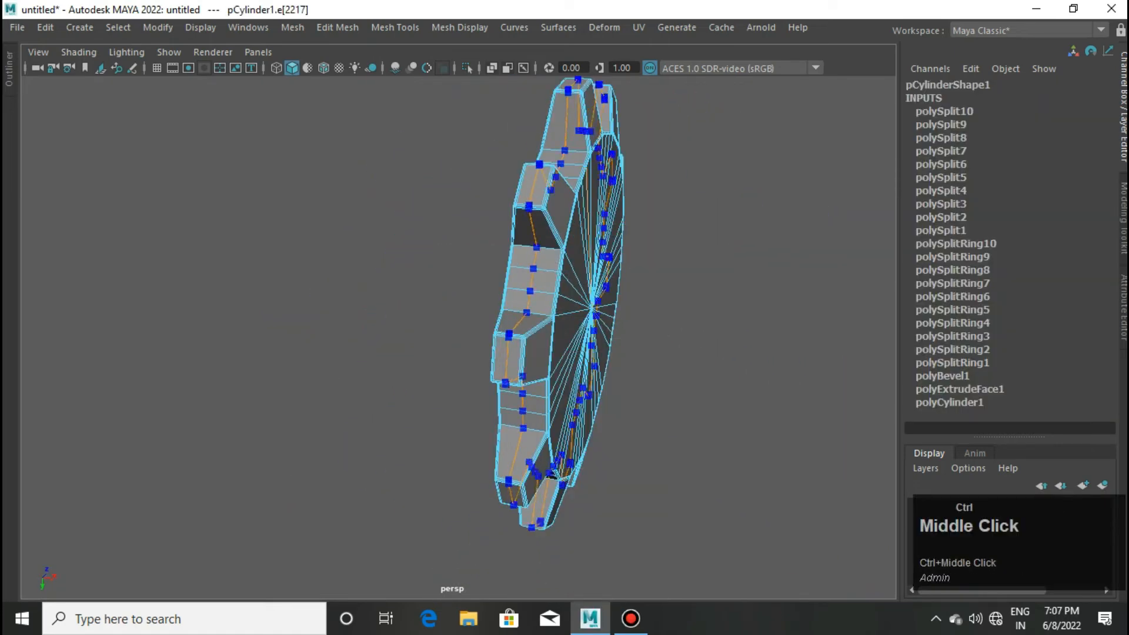
key(q)
Step: Delete all faces of the gear half without the radial cuts, on the other side of the central edge loop
right_drag(443, 162, 443, 207)
click(502, 359)
scroll(502, 360, up, 5)
shift+double_click(573, 330)
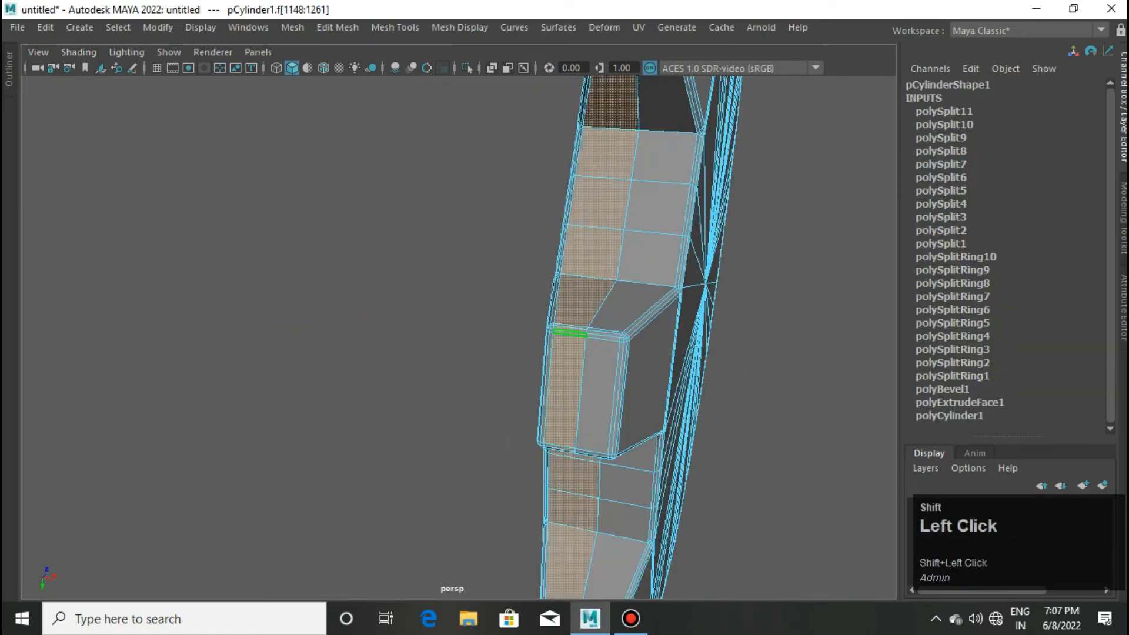
scroll(597, 353, down, 5)
key(Delete)
click(519, 288)
double_click(519, 288)
key(Delete)
Step: Select the paired rim vertices in every tooth gap and scale them inward toward the gear's centre to curve the gaps
key(space)
alt+drag(706, 323, 529, 311)
key(space)
scroll(529, 310, up, 5)
alt+middle_drag(528, 311, 621, 371)
scroll(530, 265, up, 2)
right_drag(497, 190, 454, 191)
drag(463, 199, 497, 234)
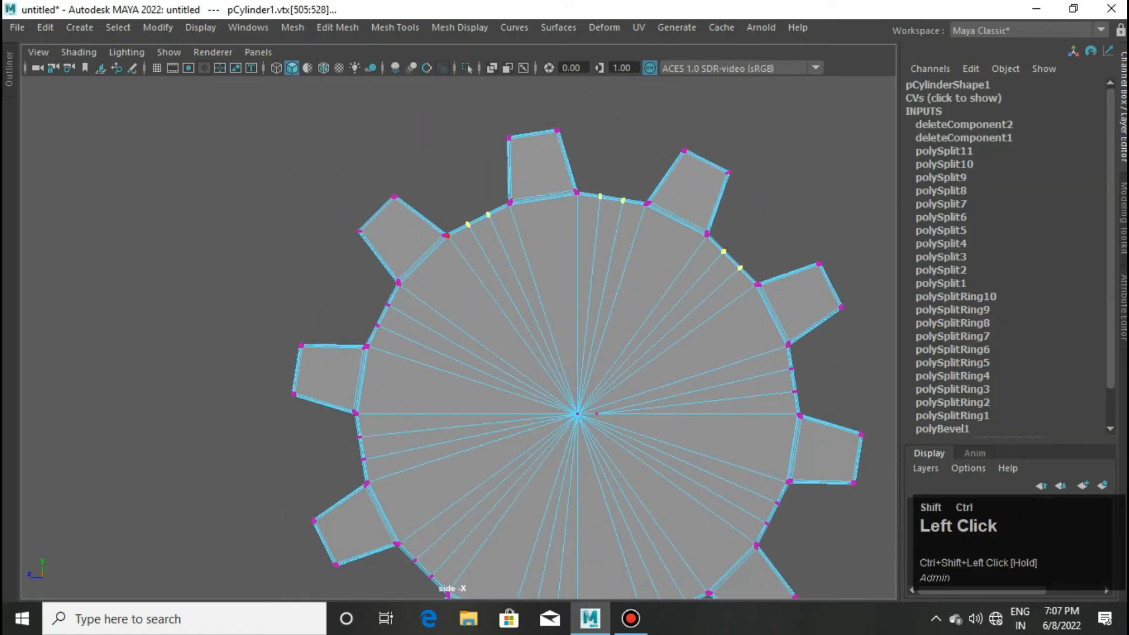
ctrl+shift+drag(357, 444, 374, 471)
scroll(376, 470, up, 1)
alt+middle_drag(379, 468, 358, 329)
ctrl+shift+drag(378, 445, 413, 475)
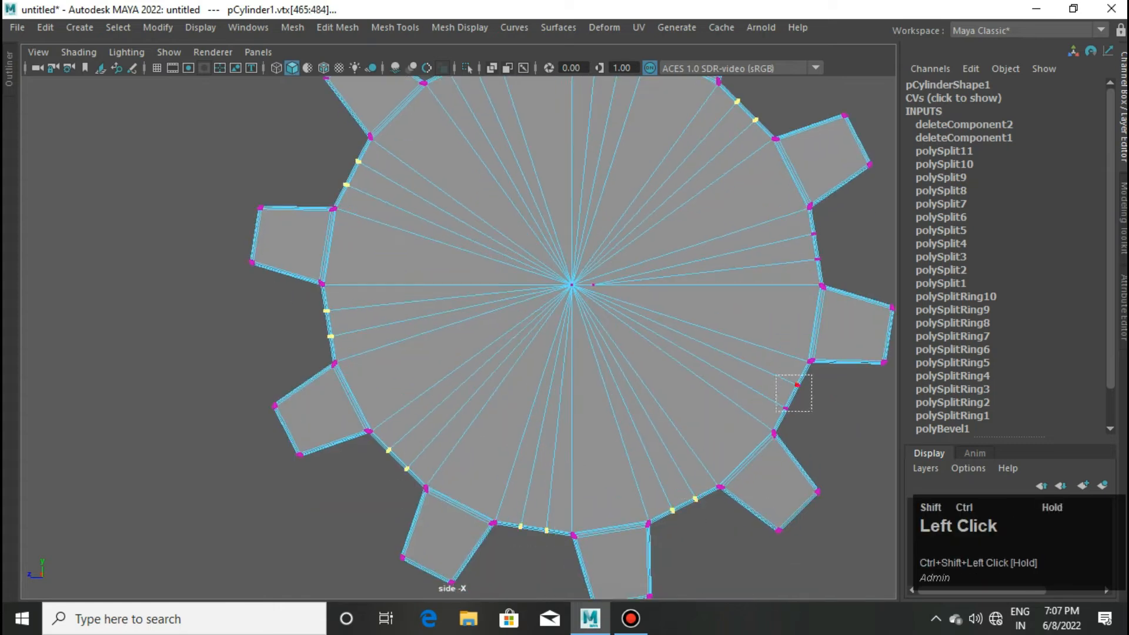
ctrl+shift+drag(804, 226, 834, 264)
alt+middle_drag(594, 287, 569, 371)
key(r)
drag(548, 369, 536, 369)
Step: Add a circularized edge loop across the cap's radial edges and scale it outward to lie near the tooth gaps
shift+right_click(513, 276)
right_drag(510, 279, 510, 235)
drag(482, 300, 591, 417)
shift+right_click(544, 458)
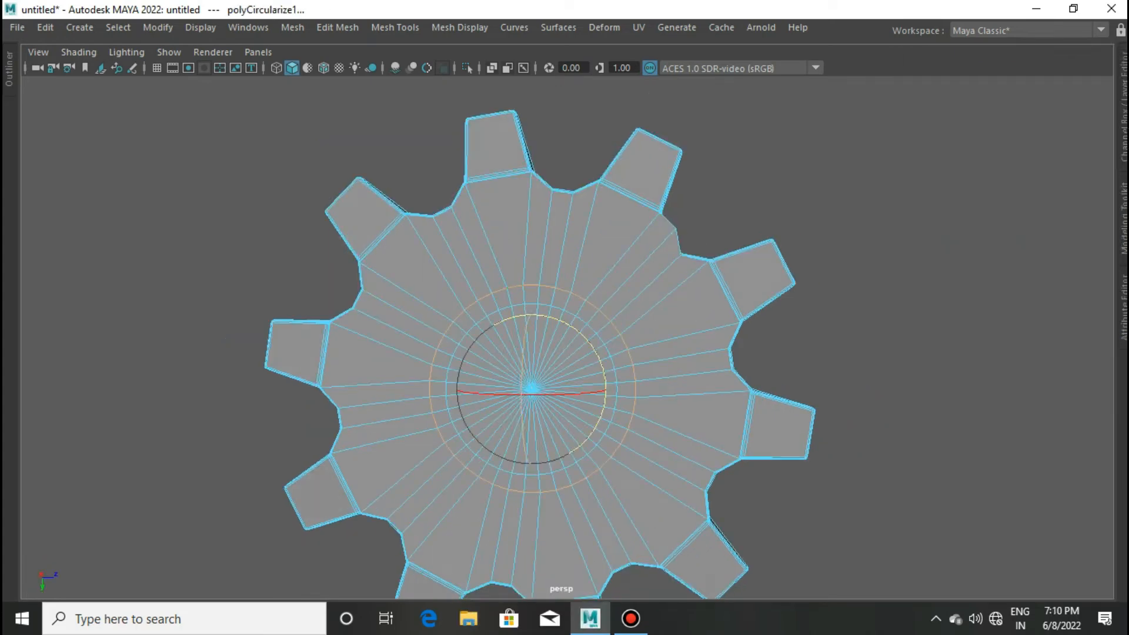
key(space)
alt+middle_drag(545, 353, 559, 359)
key(r)
drag(552, 399, 613, 399)
Step: Connect the radial edges inside the outer circle with a second edge loop and enlarge it toward the first
right_click(624, 162)
right_drag(624, 243, 624, 117)
drag(492, 316, 617, 457)
shift+right_drag(583, 418, 583, 548)
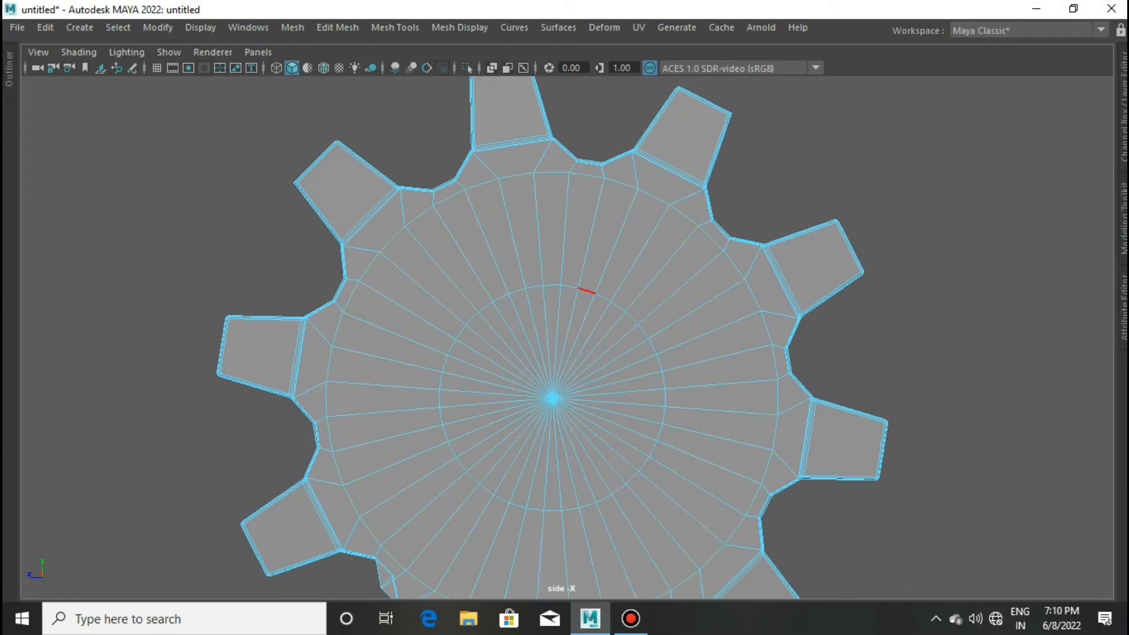
double_click(586, 291)
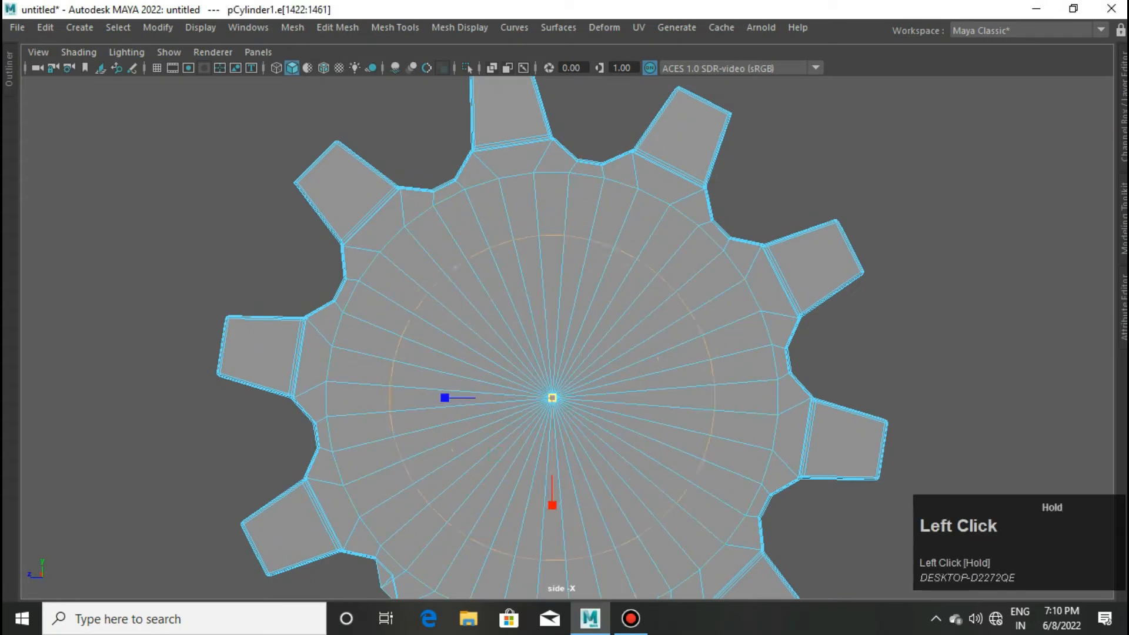
Step: Connect the innermost radial edges with a third edge loop and enlarge it slightly around the cap's centre
right_drag(576, 164, 575, 118)
drag(510, 348, 594, 437)
shift+right_drag(567, 312, 567, 549)
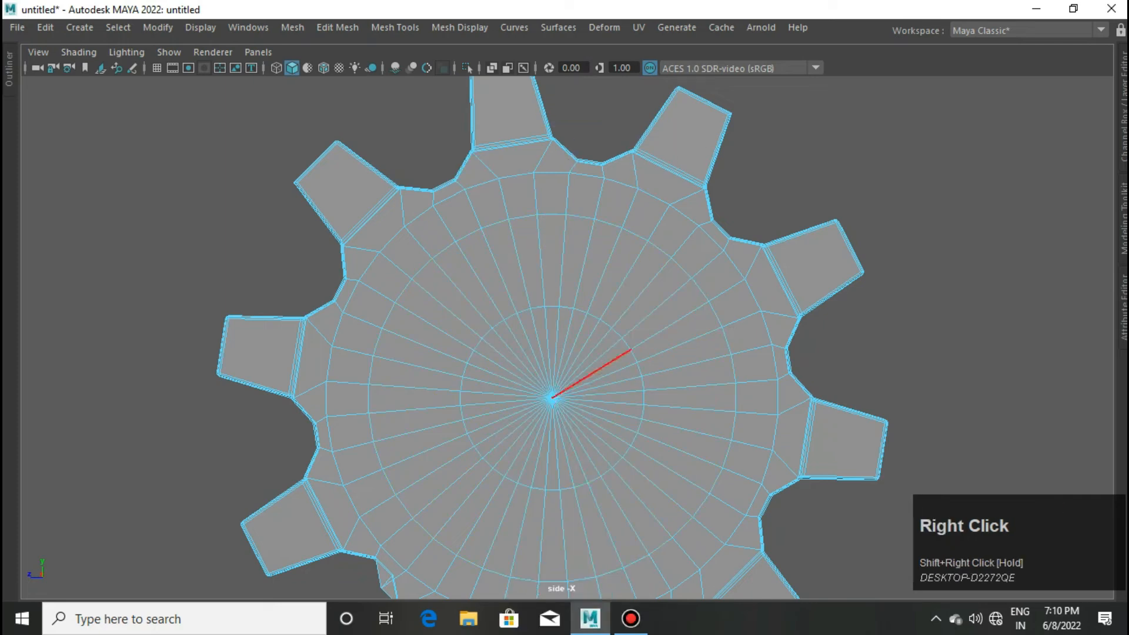
double_click(602, 321)
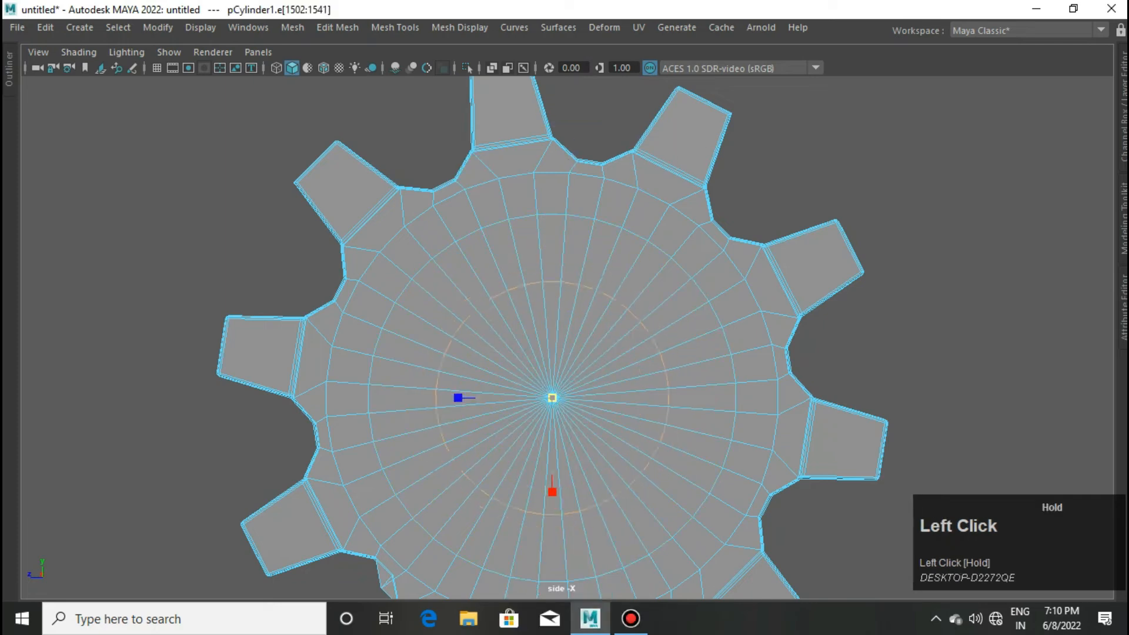
mouse_move(552, 398)
mouse_down()
mouse_move(570, 397)
mouse_move(549, 398)
mouse_up()
Step: Delete the loop of faces between the second and third circles to open a ring between the hub and rim
key(space)
drag(549, 325, 642, 279)
right_drag(609, 253, 670, 139)
alt+drag(665, 377, 646, 403)
click(561, 271)
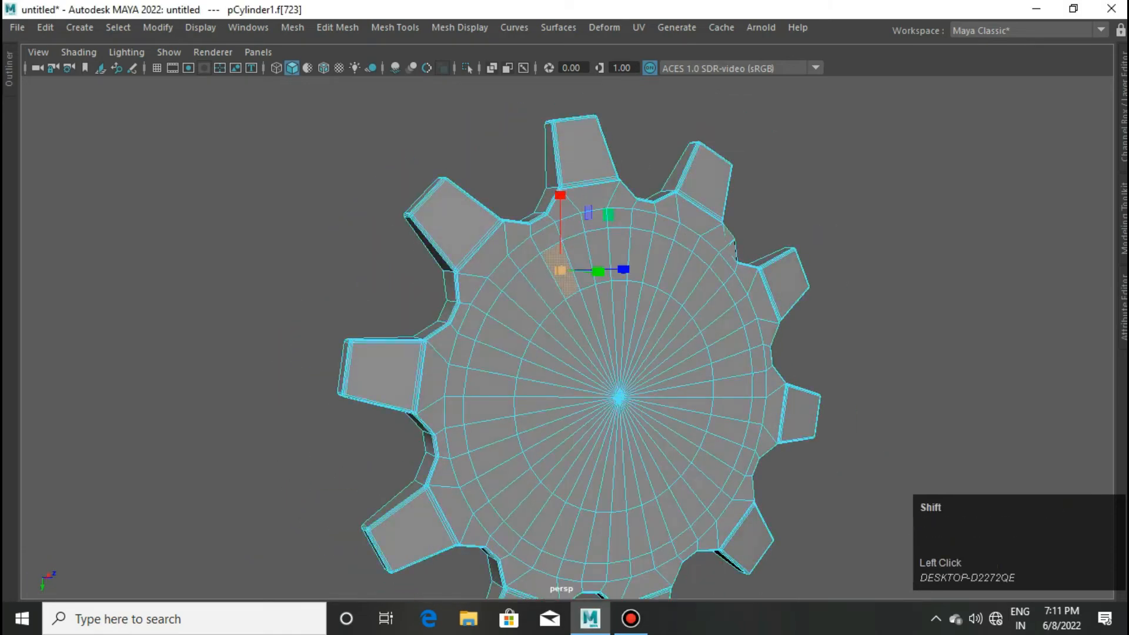
shift+click(527, 297)
shift+click(503, 337)
key(w)
shift+double_click(495, 358)
key(Delete)
Step: Give the ring-shaped opening inner and outer side walls through the gear's thickness from its two border edge loops
double_click(619, 281)
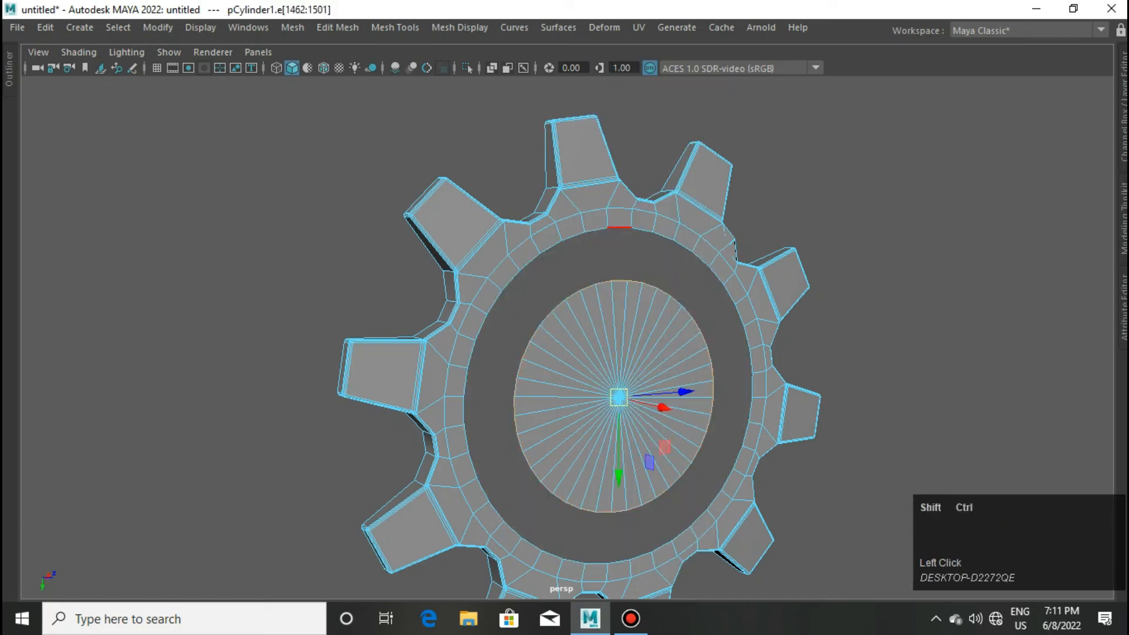
alt+drag(635, 453, 722, 400)
ctrl+shift+double_click(497, 285)
key(r)
key(ctrl+z)
key(w)
alt+drag(722, 400, 606, 386)
mouse_move(859, 163)
right_down()
mouse_move(882, 150)
mouse_move(859, 162)
right_up()
right_drag(597, 136, 597, 176)
Step: Examine the side walls of the central hub and outer rim across the ring-shaped opening
scroll(596, 182, up, 3)
alt+drag(596, 189, 559, 190)
scroll(574, 330, down, 3)
alt+drag(573, 329, 544, 318)
scroll(544, 317, up, 2)
click(552, 294)
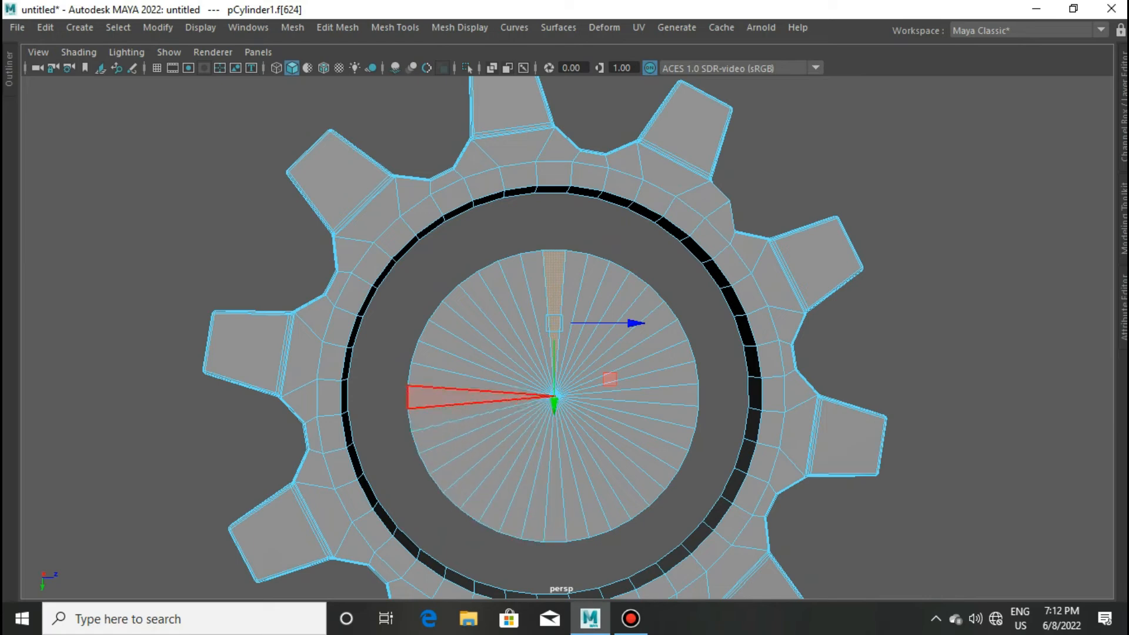
alt+drag(544, 321, 615, 356)
alt+middle_drag(531, 259, 505, 233)
scroll(505, 233, up, 2)
scroll(505, 233, down, 2)
mouse_move(505, 233)
alt+mouse_down()
mouse_move(484, 248)
mouse_move(503, 240)
alt+mouse_up()
scroll(512, 241, up, 3)
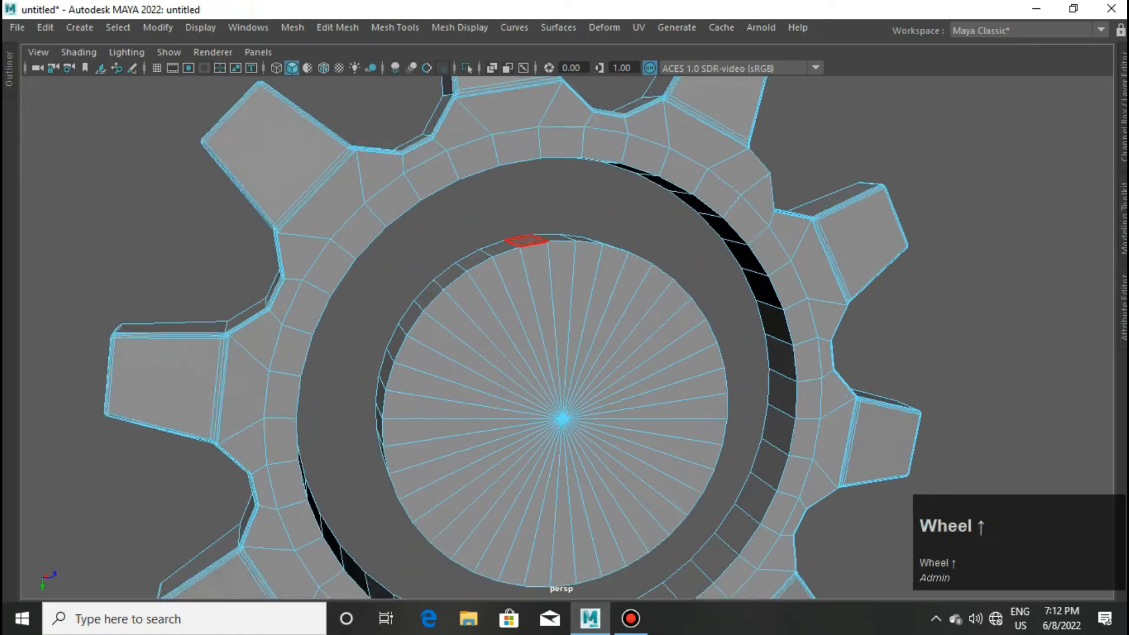
Step: Try to bridge neighbouring wall faces of the central hub across the opening to the outer rim
right_click(525, 163)
click(505, 258)
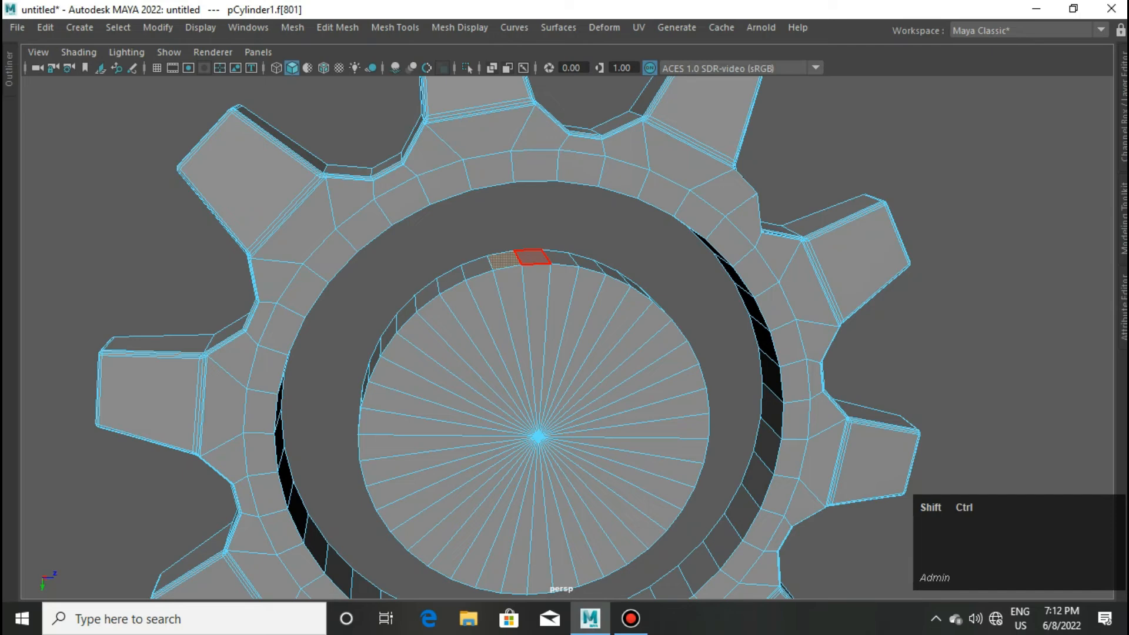
scroll(533, 258, up, 1)
scroll(531, 258, down, 2)
mouse_move(531, 257)
alt+mouse_down()
mouse_move(506, 274)
mouse_move(518, 273)
alt+mouse_up()
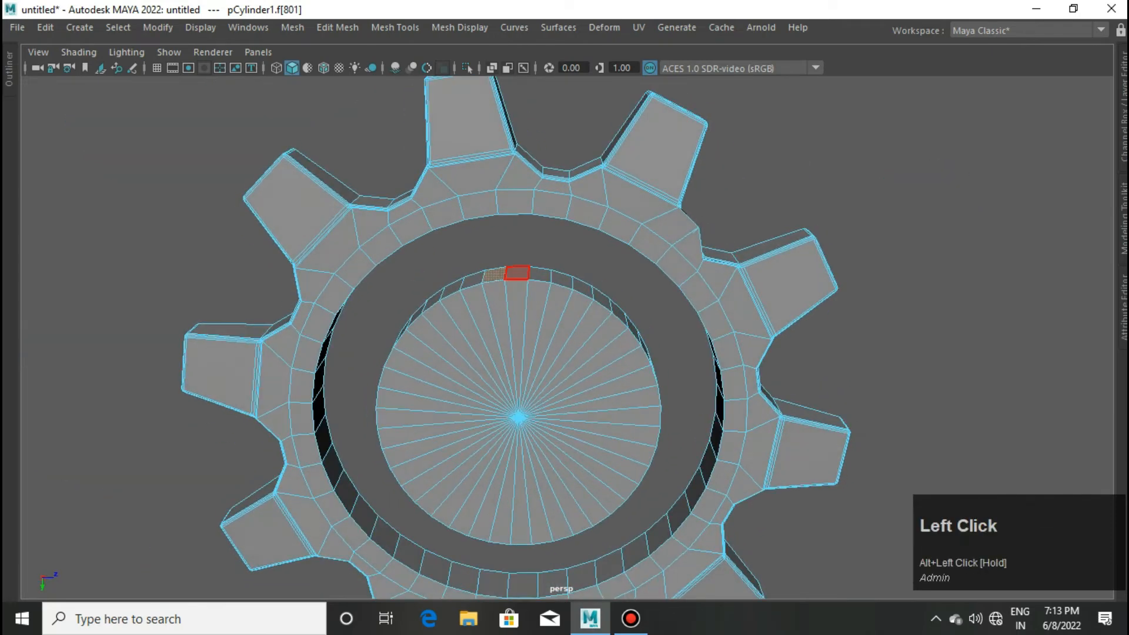
ctrl+shift+click(540, 274)
mouse_move(602, 299)
alt+mouse_down()
mouse_move(601, 270)
mouse_move(603, 295)
mouse_move(629, 294)
mouse_move(566, 315)
mouse_move(595, 278)
mouse_move(611, 280)
alt+mouse_up()
ctrl+scroll(615, 265, up, 2)
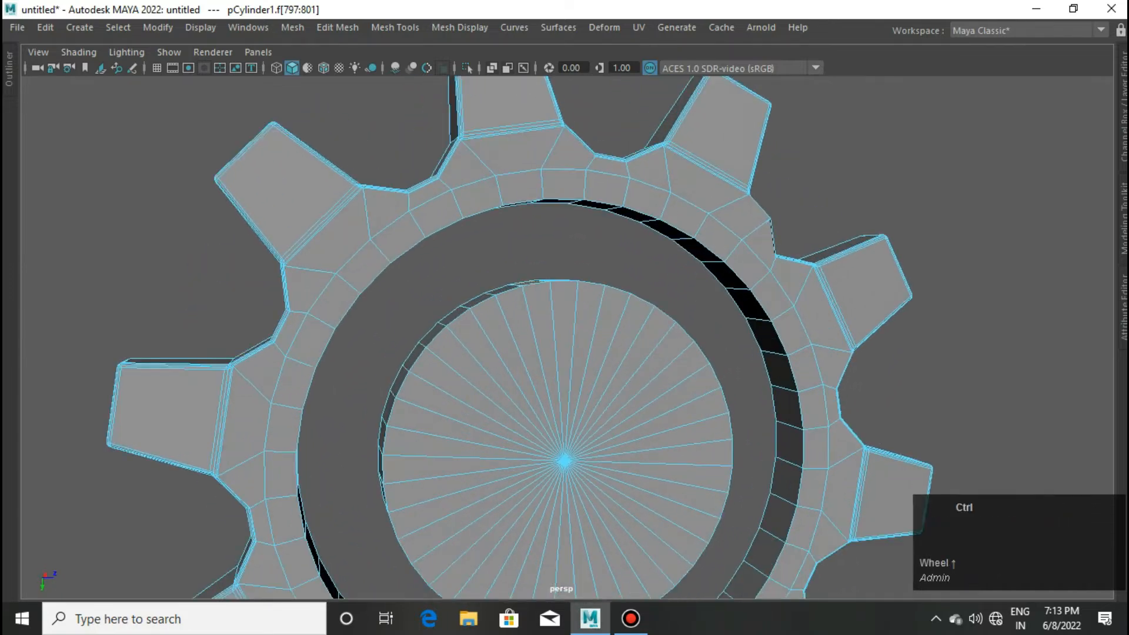
alt+drag(536, 284, 589, 282)
shift+right_drag(602, 227, 585, 475)
alt+drag(534, 347, 470, 353)
alt+drag(594, 258, 568, 255)
shift+right_drag(569, 255, 553, 454)
alt+drag(553, 454, 575, 465)
alt+drag(565, 353, 518, 335)
Step: Bridge one upper hub wall face to the matching rim wall face and delete the bridge's side face
click(479, 338)
alt+drag(550, 200, 573, 238)
ctrl+shift+click(562, 197)
ctrl+click(567, 296)
alt+drag(568, 297, 606, 227)
shift+right_drag(608, 222, 600, 468)
alt+drag(594, 459, 580, 476)
alt+drag(579, 253, 500, 242)
click(467, 236)
key(Delete)
Step: Bridge the next two pairs of hub and rim wall faces, deleting the adjoining side face after each bridge
scroll(488, 275, up, 2)
click(488, 275)
ctrl+shift+click(511, 163)
shift+right_drag(510, 164, 504, 411)
click(522, 208)
key(Delete)
alt+drag(544, 176, 540, 191)
shift+right_drag(527, 274, 518, 474)
click(558, 237)
key(Delete)
Step: Bridge the fourth adjacent pair of hub and rim wall faces to complete the four-face-wide upper spoke
click(556, 286)
alt+drag(557, 286, 565, 254)
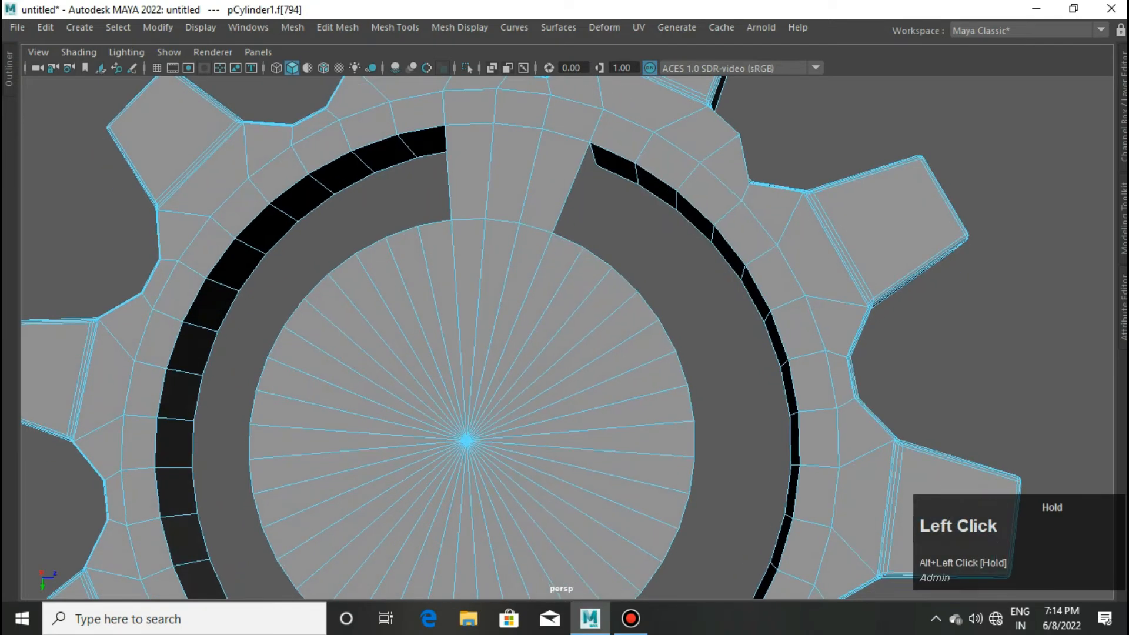
shift+click(610, 164)
shift+right_drag(596, 197, 592, 377)
shift+right_drag(590, 443, 590, 443)
Step: Start a second spoke about a quarter turn clockwise from the first by bridging matching hub and rim wall faces
alt+drag(579, 329, 505, 289)
scroll(548, 245, down, 3)
click(583, 341)
alt+drag(583, 341, 735, 353)
ctrl+shift+click(711, 329)
ctrl+shift+click(737, 364)
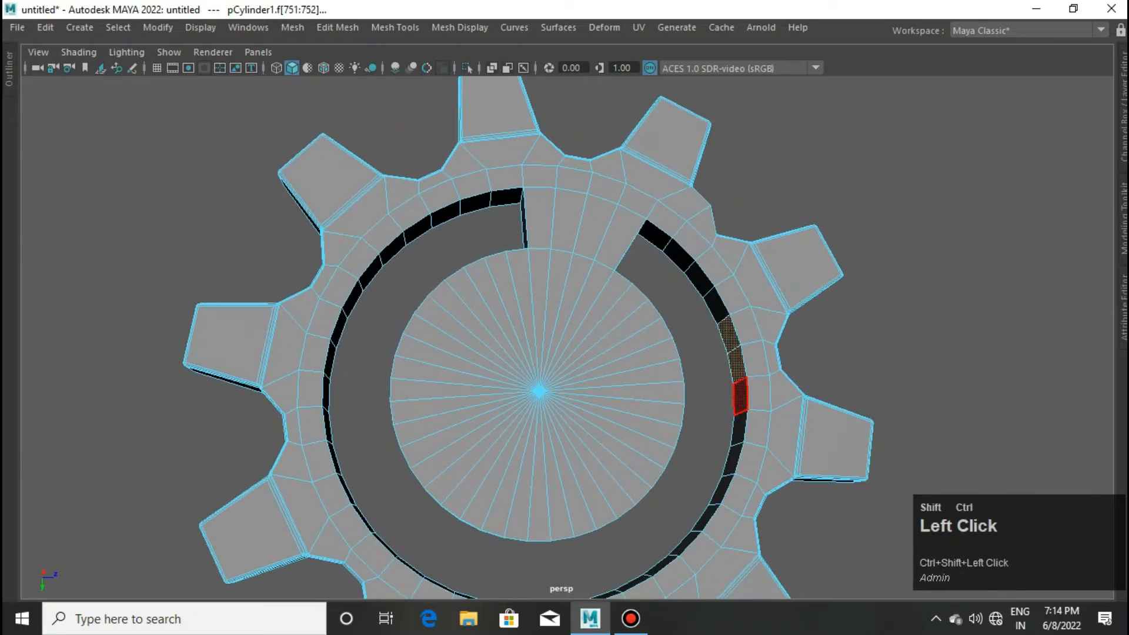
alt+drag(665, 412, 621, 376)
alt+drag(620, 420, 646, 386)
ctrl+drag(646, 385, 632, 355)
shift+right_drag(651, 228, 625, 282)
shift+right_drag(640, 472, 640, 475)
Step: Widen the second spoke by bridging the next two adjoining pairs of hub and rim wall faces
alt+drag(647, 423, 697, 406)
click(665, 347)
scroll(650, 403, up, 2)
click(648, 404)
shift+click(773, 386)
shift+right_drag(776, 387, 765, 474)
alt+drag(747, 412, 697, 370)
click(742, 400)
click(646, 347)
ctrl+shift+click(771, 378)
shift+right_drag(771, 379, 761, 475)
Step: Bridge the last pair of hub and rim wall faces to complete the second spoke
alt+drag(750, 411, 721, 406)
click(739, 385)
ctrl+shift+click(629, 366)
ctrl+shift+click(793, 445)
shift+right_drag(793, 447, 768, 475)
key(shift+q)
Step: Start a third spoke at the gear's lower right by bridging a matching pair of hub and rim wall faces
scroll(750, 459, down, 2)
alt+drag(750, 459, 744, 376)
scroll(744, 376, up, 2)
alt+drag(640, 347, 615, 365)
click(563, 424)
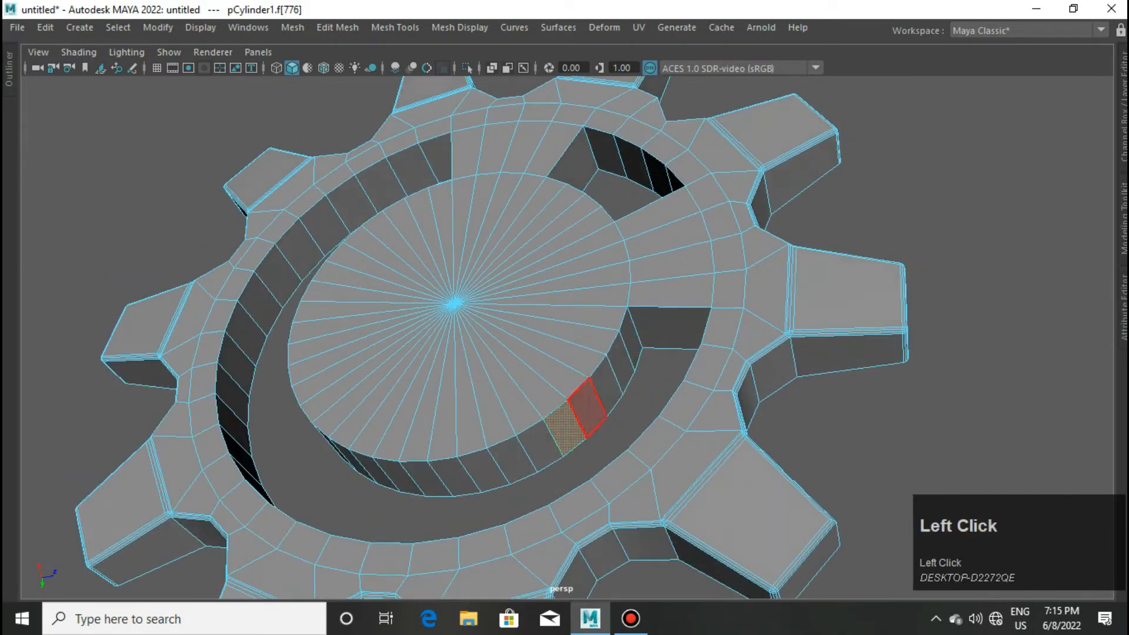
alt+drag(588, 407, 782, 488)
alt+middle_drag(794, 500, 679, 377)
ctrl+shift+click(624, 460)
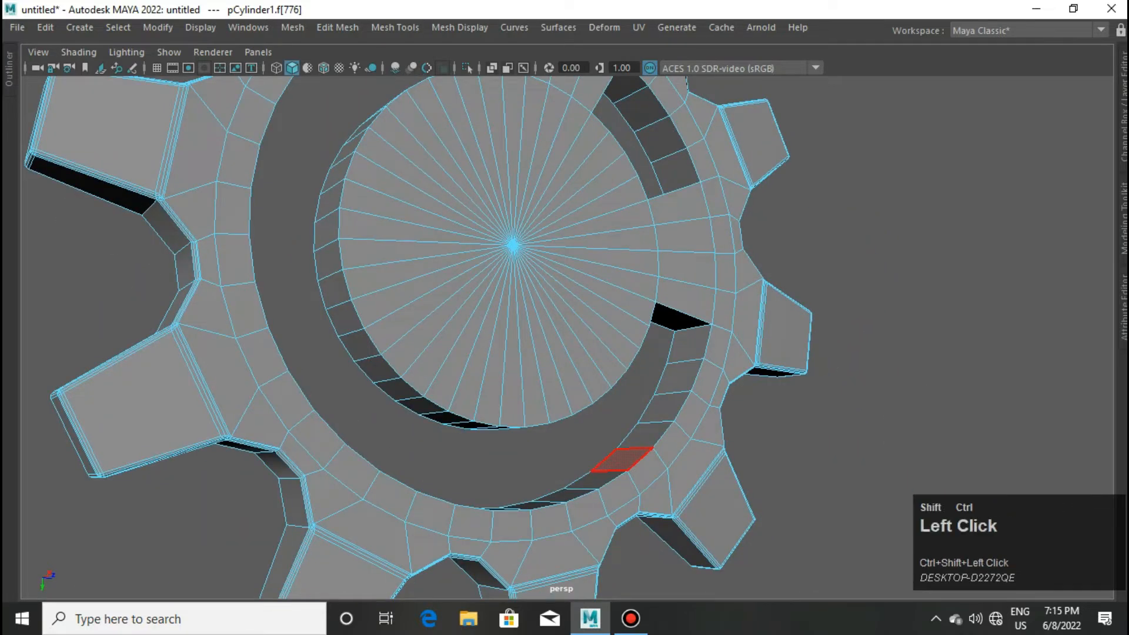
alt+drag(647, 436, 636, 428)
shift+right_drag(605, 435, 591, 474)
Step: Widen the third spoke by bridging the next two adjoining pairs of hub and rim wall faces
alt+drag(609, 438, 578, 463)
click(544, 409)
click(527, 373)
ctrl+shift+click(578, 464)
mouse_move(587, 461)
shift+right_down()
mouse_move(579, 528)
mouse_move(579, 474)
shift+right_up()
click(550, 435)
click(523, 403)
alt+drag(524, 405, 540, 435)
ctrl+shift+click(555, 513)
shift+right_drag(555, 514, 555, 474)
Step: Bridge the fourth pair of hub and rim wall faces to complete the lower-right spoke
click(533, 481)
click(497, 482)
alt+drag(500, 477, 524, 459)
click(510, 402)
ctrl+shift+click(533, 517)
shift+right_drag(534, 518, 534, 474)
Step: Build the fourth spoke at the gear's lower left by bridging adjoining pairs of hub and rim wall faces
scroll(532, 473, down, 2)
alt+drag(515, 455, 424, 353)
ctrl+shift+click(339, 474)
shift+right_drag(343, 474, 343, 474)
alt+drag(347, 471, 412, 470)
click(443, 487)
shift+right_drag(373, 227, 353, 474)
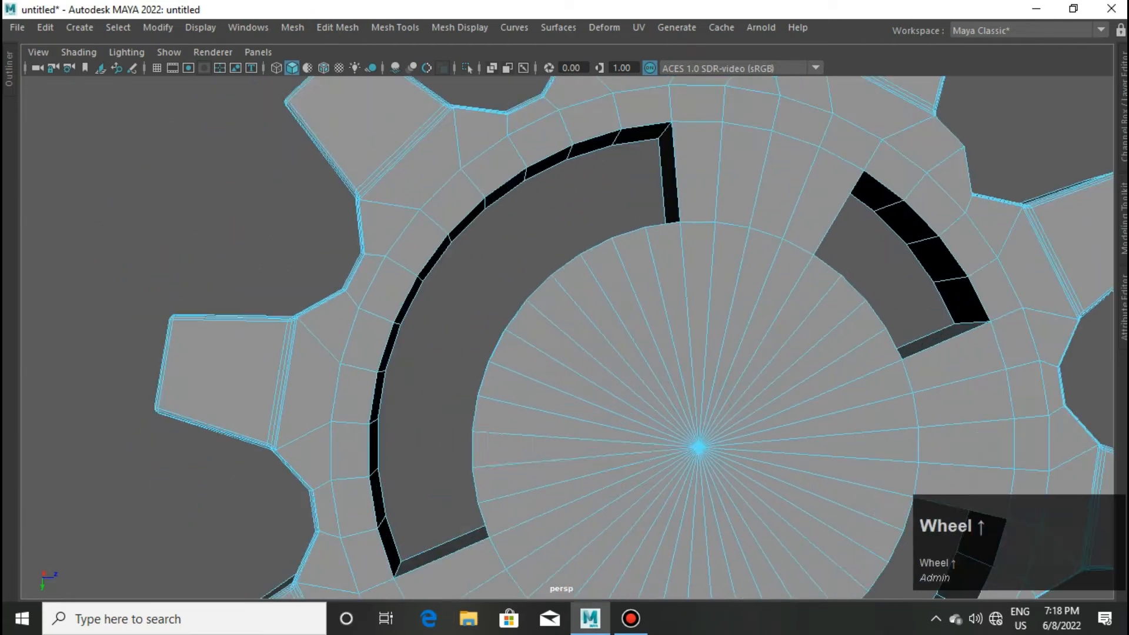
Step: Start the fifth spoke at the gear's upper left by bridging two adjoining pairs of hub and rim wall faces
alt+drag(465, 478, 518, 482)
alt+drag(526, 378, 356, 487)
shift+right_drag(366, 229, 357, 474)
alt+drag(406, 366, 381, 375)
click(419, 426)
click(383, 367)
alt+drag(386, 369, 468, 391)
shift+click(513, 399)
shift+right_drag(510, 401, 507, 475)
Step: Bridge the remaining two pairs of hub and rim wall faces to complete the upper-left spoke
click(484, 362)
shift+click(386, 308)
alt+drag(433, 336, 456, 340)
shift+click(527, 386)
shift+right_drag(527, 387, 525, 472)
click(504, 351)
alt+drag(504, 351, 458, 334)
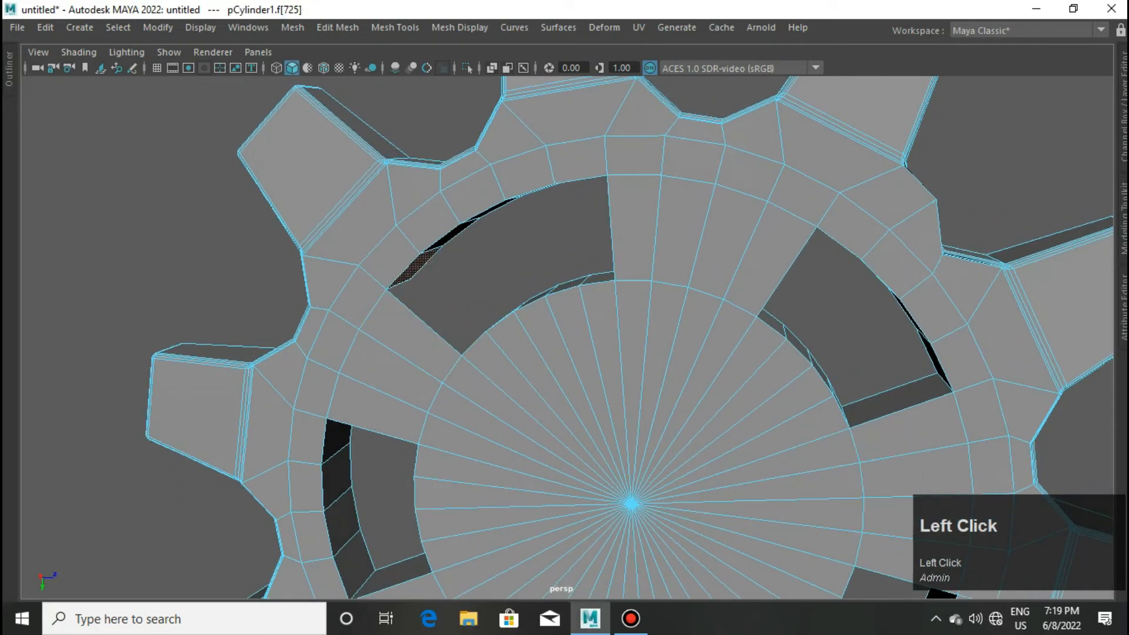
alt+drag(415, 271, 473, 303)
shift+click(532, 370)
shift+right_drag(533, 371, 532, 457)
Step: Examine the whole gear and its five bridged spokes from several angles
scroll(532, 457, down, 3)
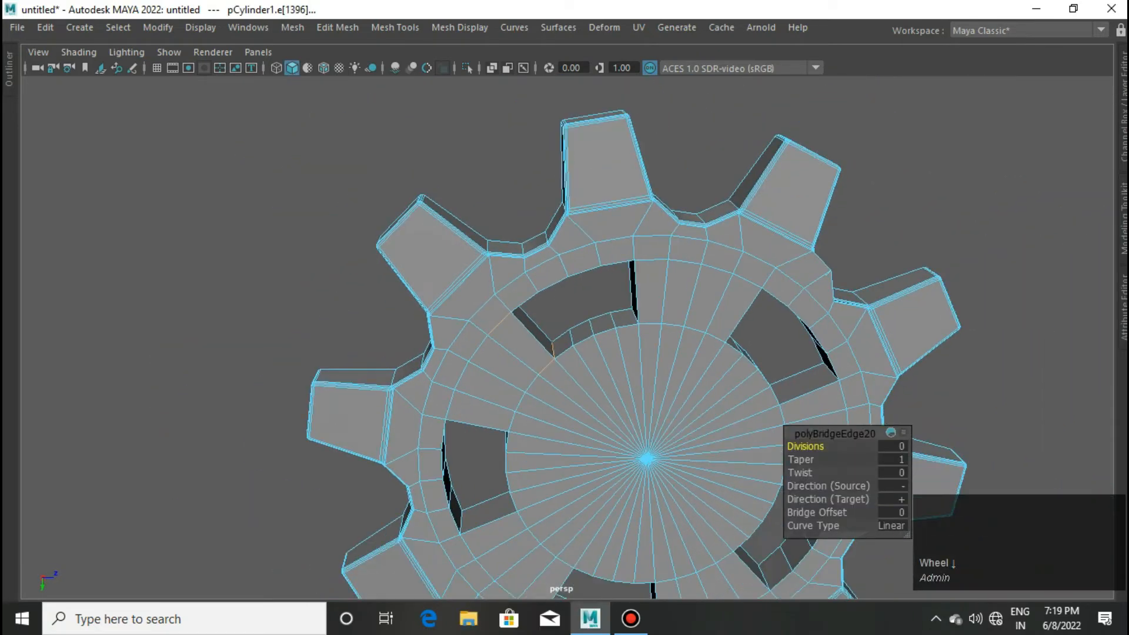
scroll(550, 447, down, 3)
mouse_move(565, 386)
alt+mouse_down()
mouse_move(532, 353)
mouse_move(553, 376)
alt+mouse_up()
scroll(553, 377, down, 1)
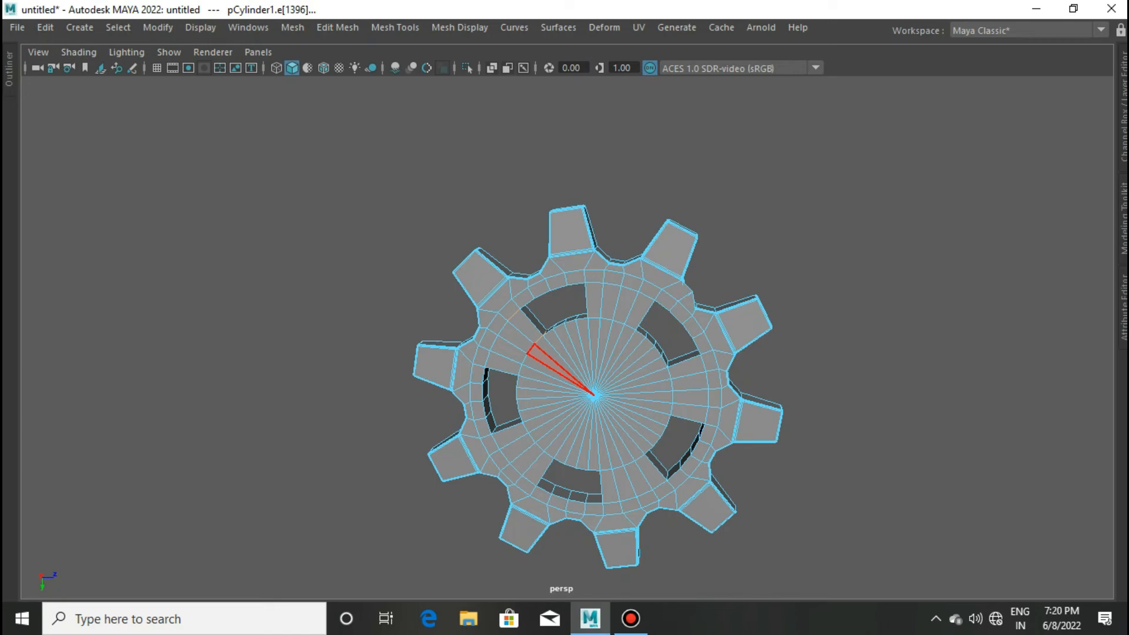
scroll(550, 384, up, 3)
mouse_move(697, 359)
alt+mouse_down()
mouse_move(694, 332)
mouse_move(696, 356)
alt+mouse_up()
scroll(597, 317, up, 2)
alt+drag(600, 314, 630, 341)
Step: Select all faces of the hub's front disc and extrude them with an inward offset to form a ring
right_drag(628, 163, 628, 209)
scroll(647, 305, down, 1)
alt+drag(661, 347, 636, 322)
scroll(638, 329, down, 3)
alt+drag(653, 409, 686, 418)
drag(625, 394, 644, 413)
mouse_move(644, 414)
alt+mouse_down()
mouse_move(765, 412)
mouse_move(641, 406)
alt+mouse_up()
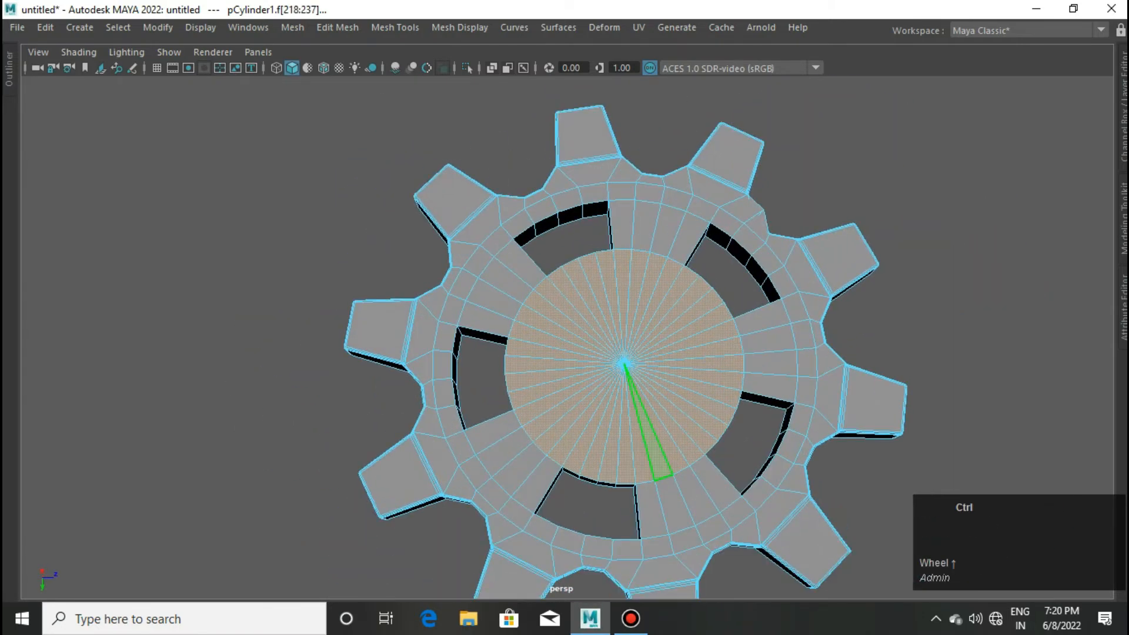
key(ctrl+e)
Step: Extrude the inset disc faces into the hub and scale the recess floor down slightly to taper its wall
key(ctrl+e)
alt+drag(623, 376, 682, 412)
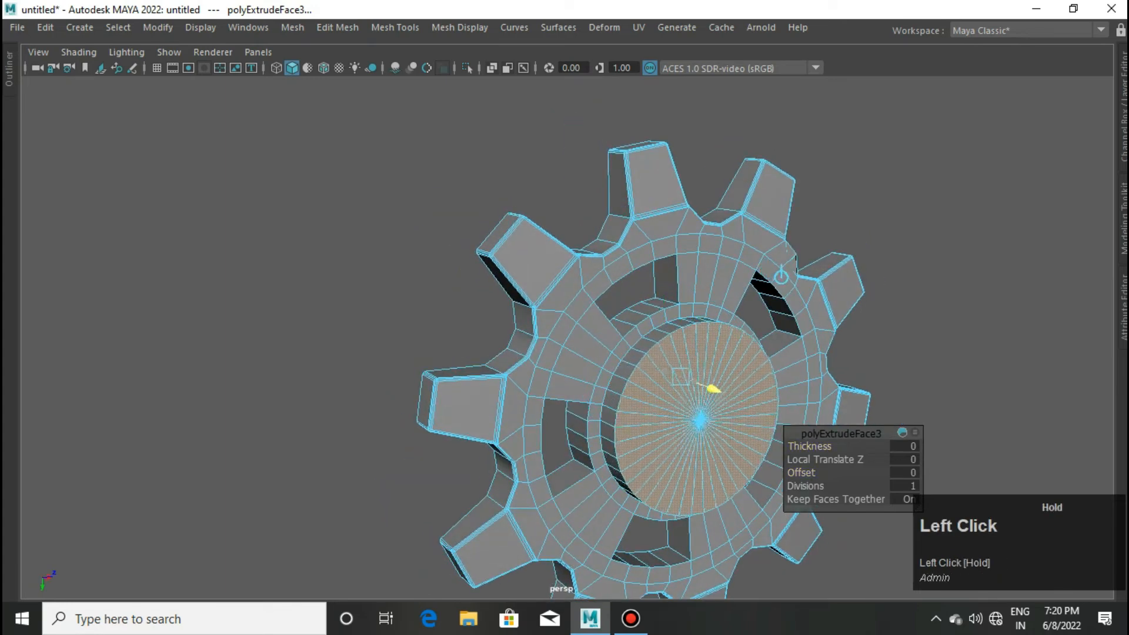
key(r)
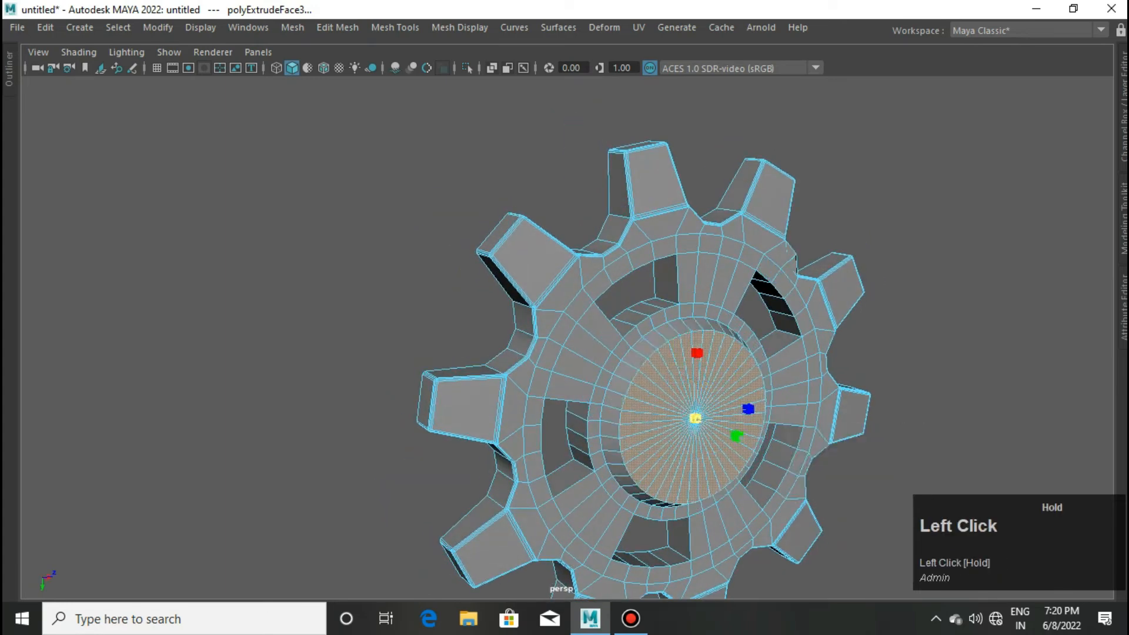
scroll(664, 375, up, 3)
alt+drag(663, 375, 695, 383)
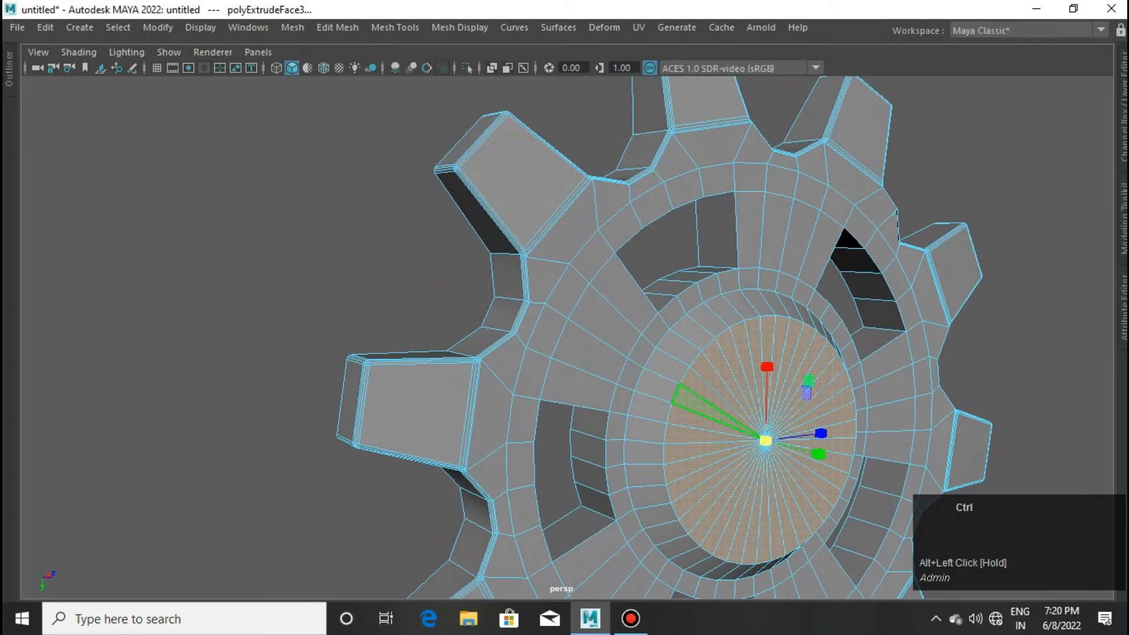
Step: Inset the recess floor faces, then extrude the inner disc inward with a Local Translate Z of -0.288
key(ctrl+e)
ctrl+click(802, 472)
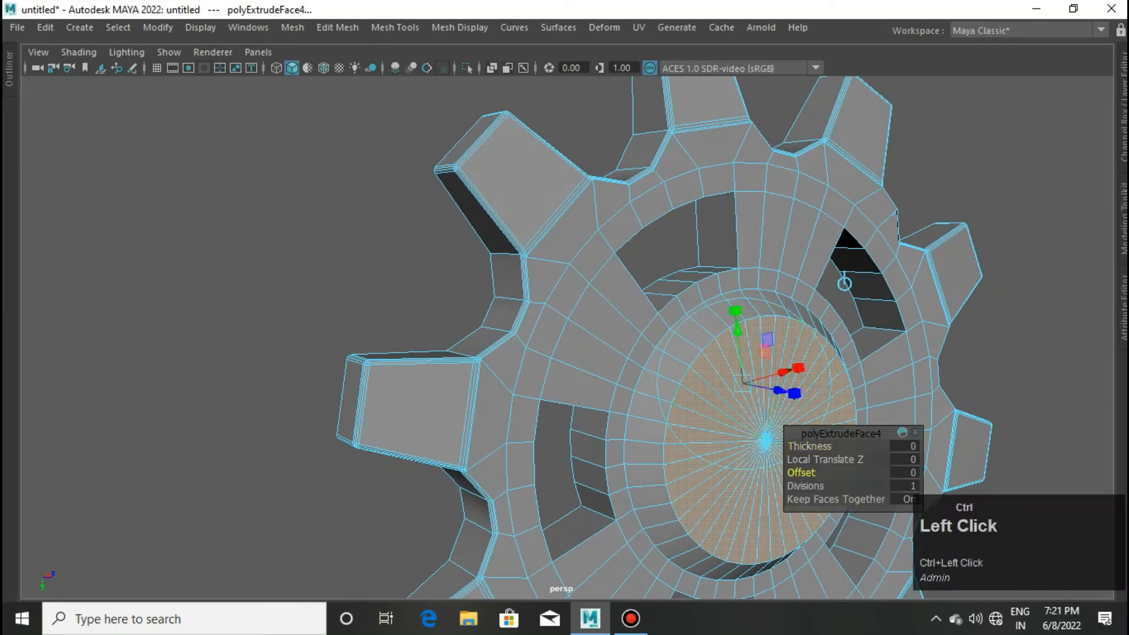
alt+drag(844, 284, 845, 318)
drag(780, 437, 768, 432)
key(ctrl+z)
alt+drag(851, 331, 677, 259)
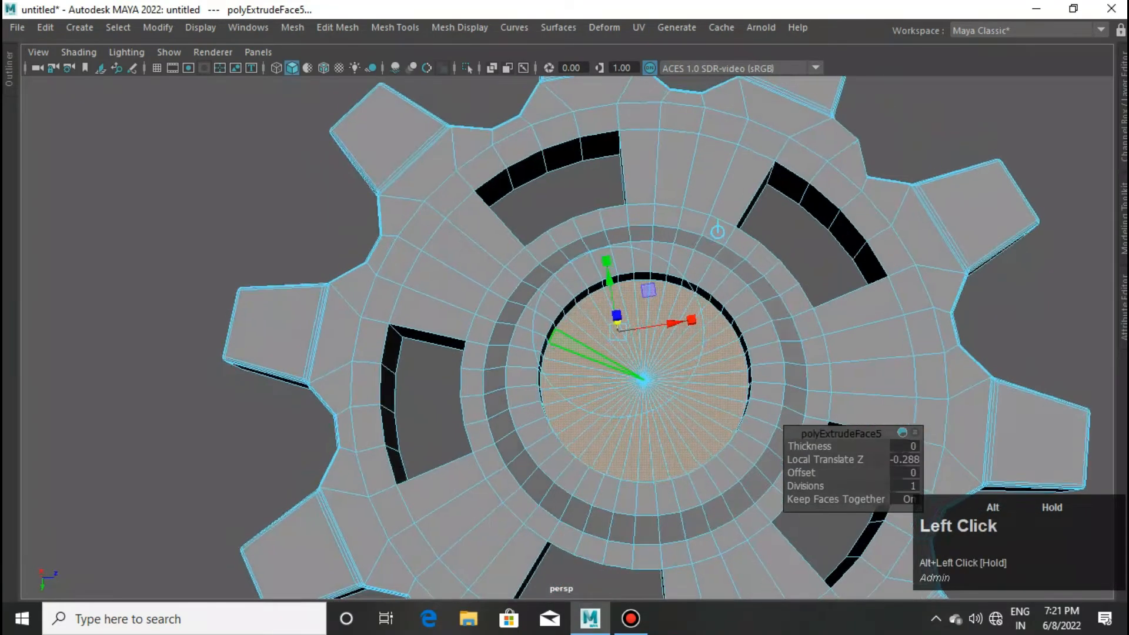
Step: Insert supporting edge loops along the outer edge of the hub recess with the Multi-Cut tool
scroll(612, 235, up, 5)
shift+right_drag(612, 229, 526, 230)
alt+drag(588, 283, 656, 326)
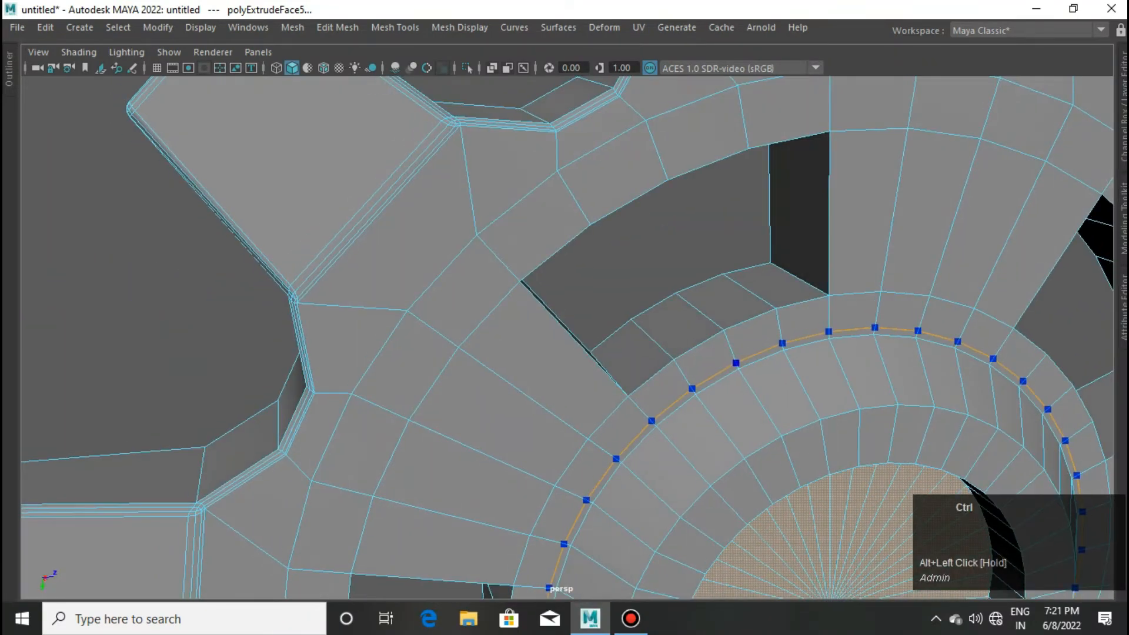
ctrl+click(738, 366)
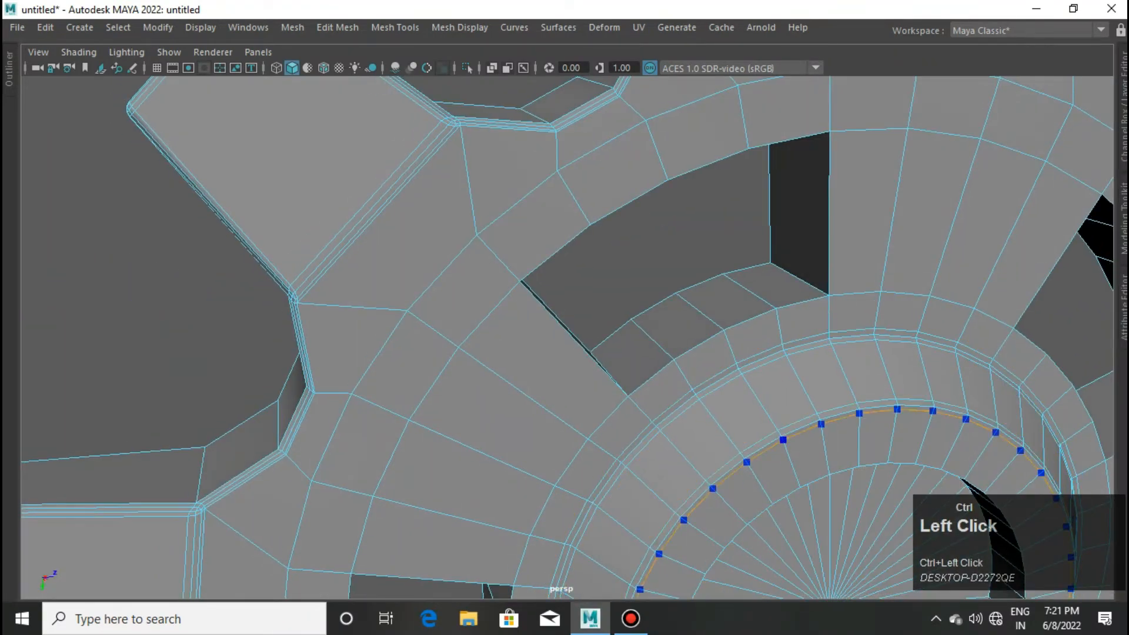
Step: Insert further supporting edge loops along the inner edges of the stepped hub recess
scroll(655, 382, down, 4)
alt+middle_drag(661, 390, 588, 236)
scroll(628, 260, up, 4)
ctrl+click(628, 274)
ctrl+click(879, 441)
ctrl+click(899, 457)
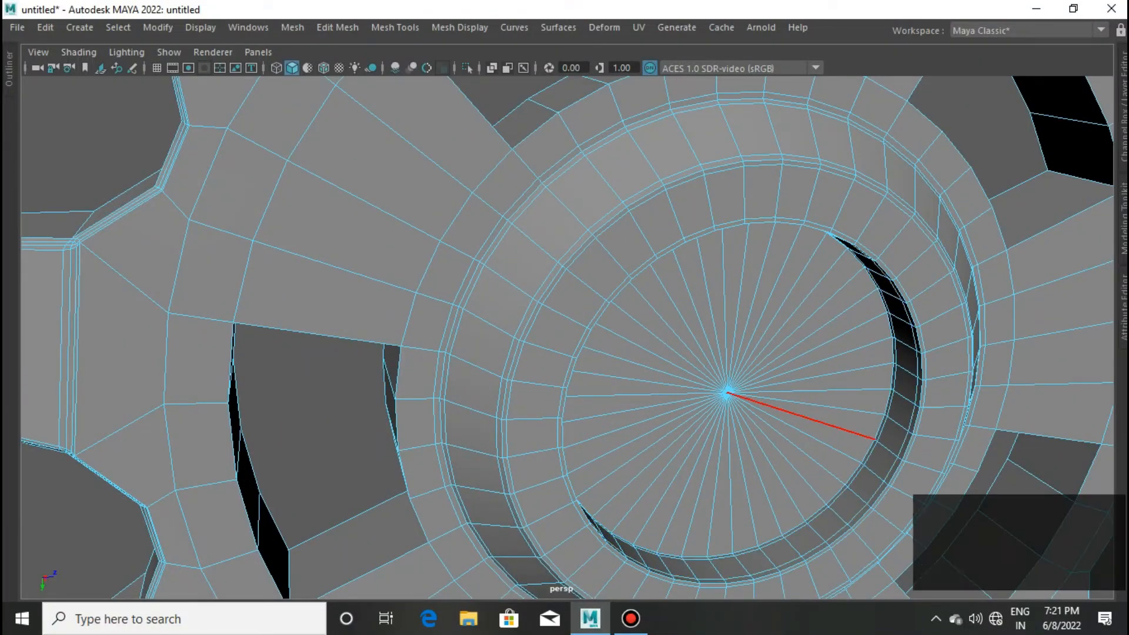
scroll(700, 377, down, 3)
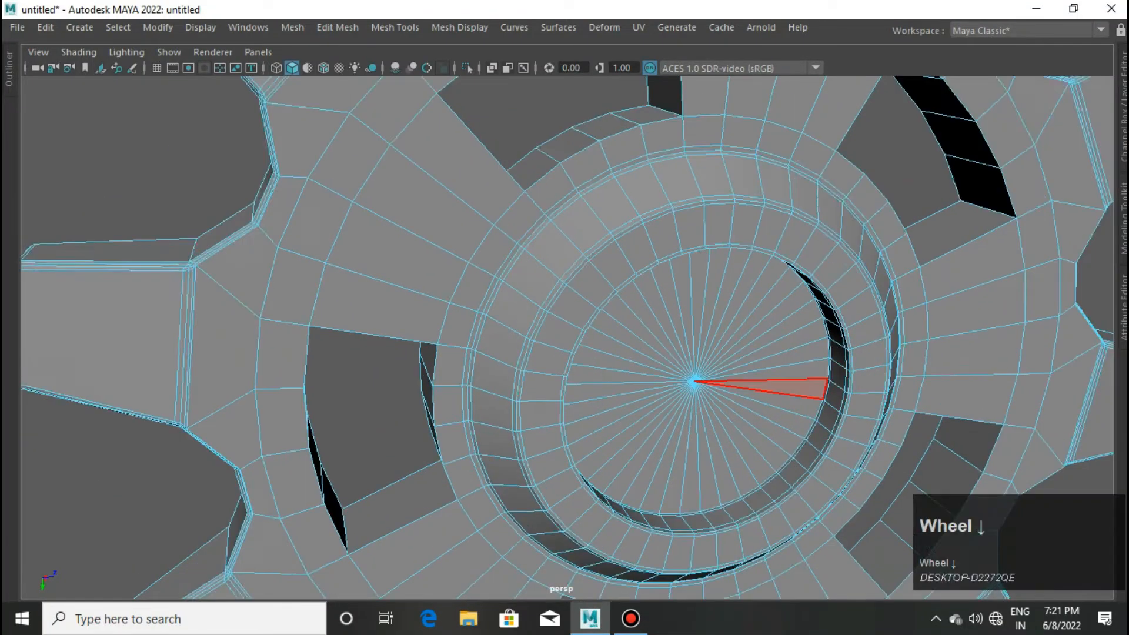
Step: Select the faces of the hub's central disc and extrude them with a small inward offset
key(space)
drag(685, 365, 655, 170)
right_drag(655, 163, 654, 208)
drag(600, 312, 686, 453)
key(ctrl+e)
ctrl+drag(803, 473, 813, 473)
key(q)
Step: Insert an edge loop around the rim just outside the spoke openings with the Multi-Cut tool
scroll(567, 338, down, 3)
alt+drag(553, 338, 618, 315)
shift+right_drag(568, 199, 500, 200)
scroll(509, 203, up, 3)
alt+middle_drag(512, 206, 551, 317)
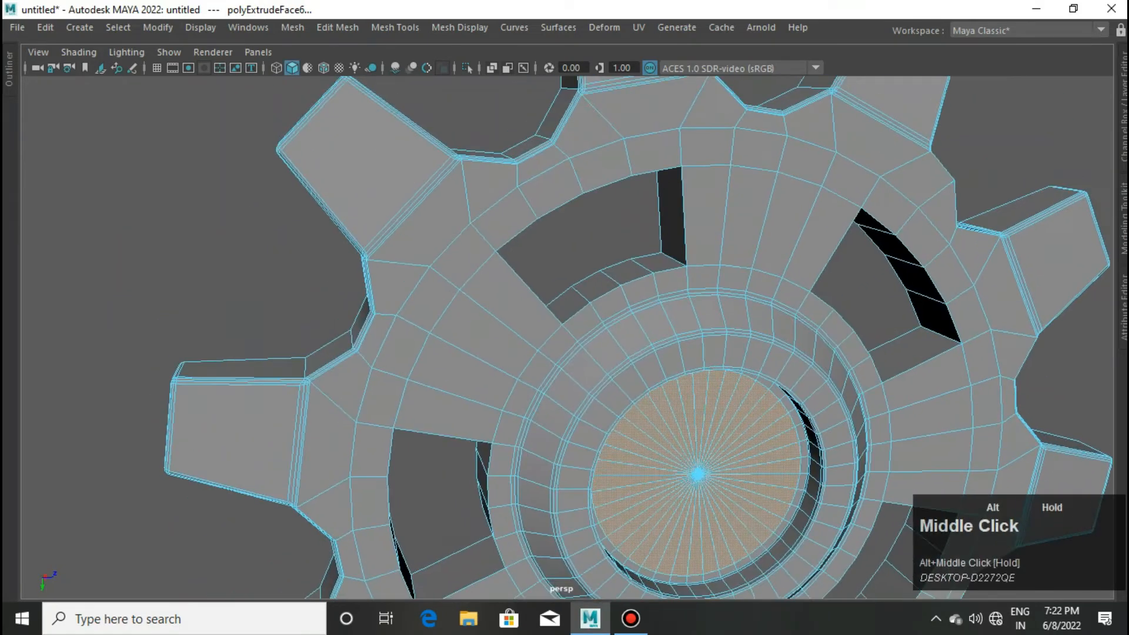
ctrl+click(492, 248)
alt+drag(600, 259, 690, 277)
scroll(690, 277, down, 4)
scroll(690, 276, up, 1)
alt+middle_drag(690, 277, 646, 248)
key(q)
Step: Set up the Insert Edge Loop tool to add multiple evenly spaced edge loops
alt+drag(635, 248, 571, 231)
shift+right_drag(569, 229, 590, 322)
shift+right_click(570, 224)
click(416, 158)
shift+right_drag(415, 158, 480, 271)
text(2)
key(Return)
click(574, 152)
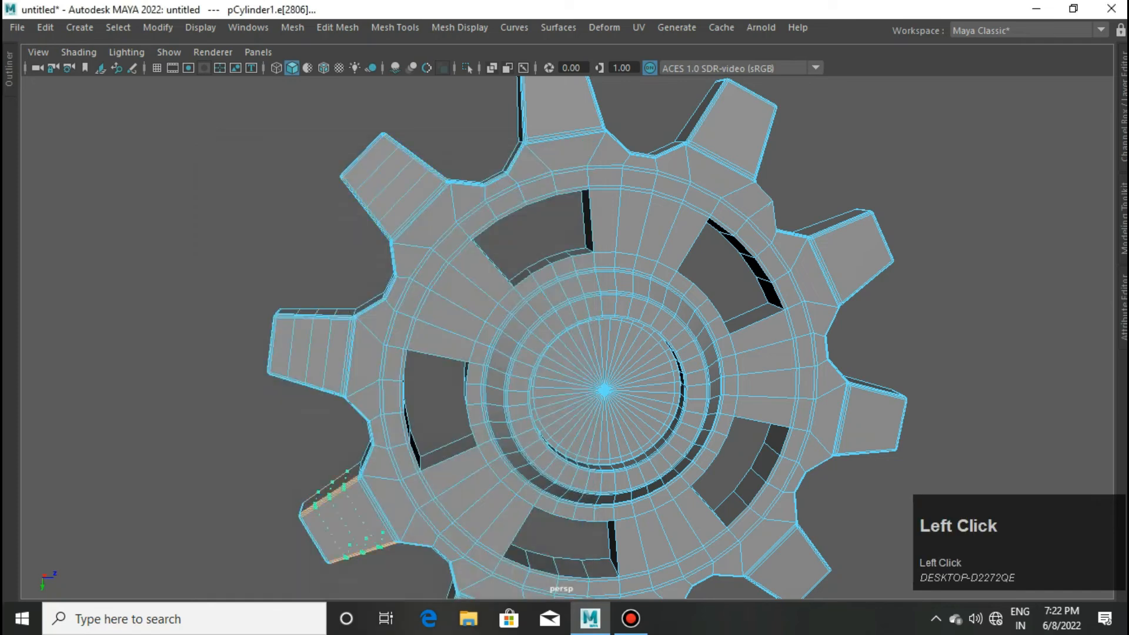
Step: Insert the evenly spaced edge loops across every tooth around the gear
scroll(567, 339, down, 2)
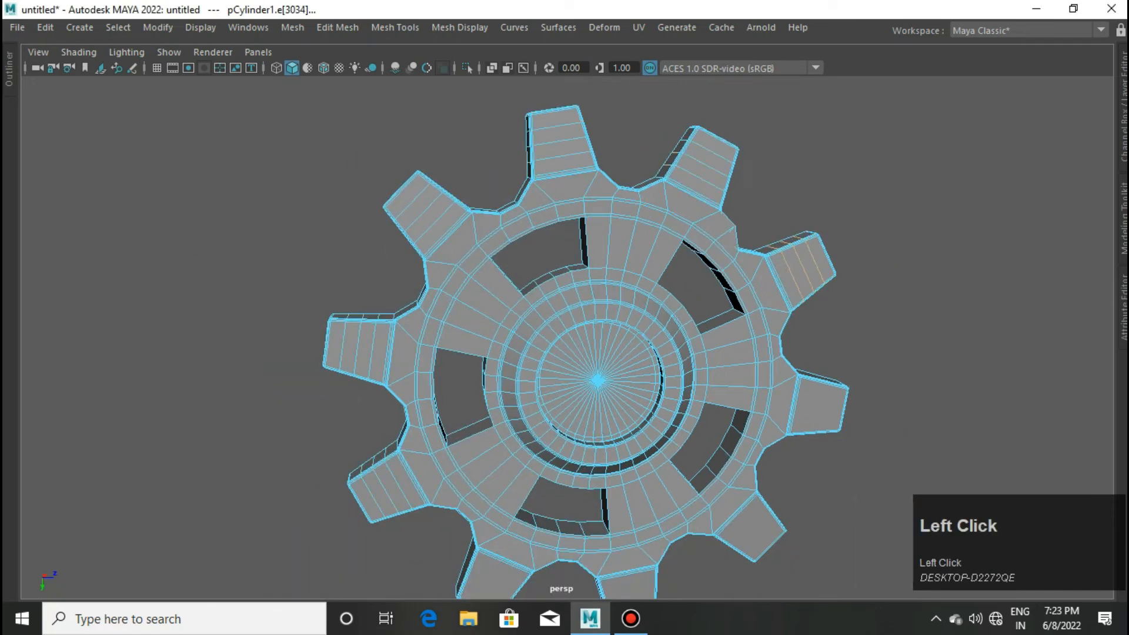
scroll(567, 338, up, 2)
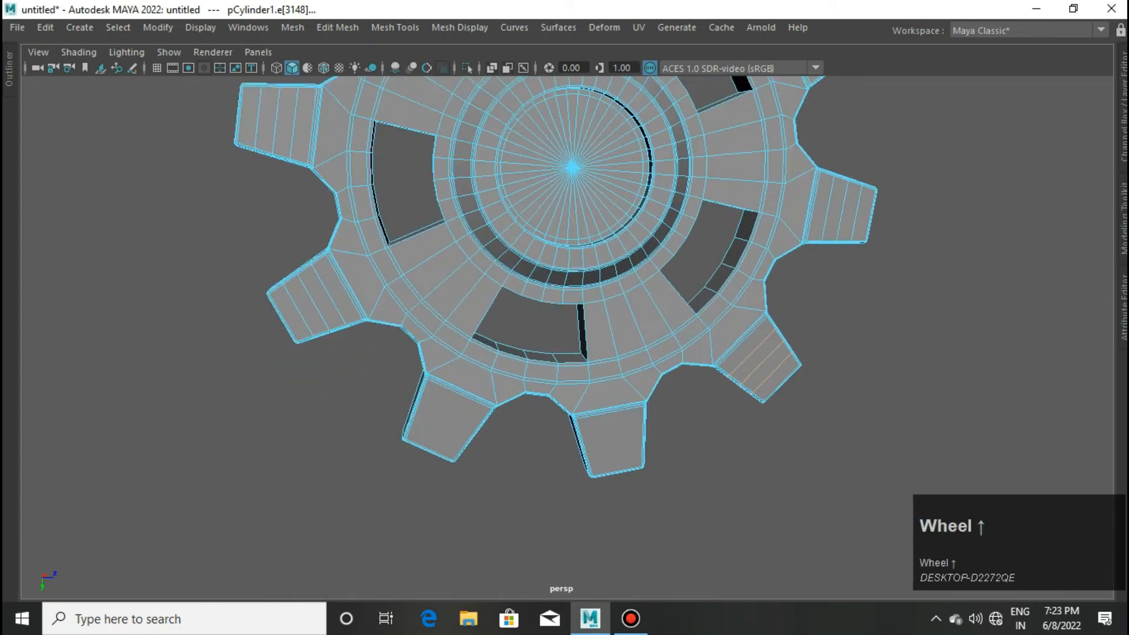
alt+middle_drag(456, 406, 443, 521)
alt+drag(470, 329, 523, 400)
alt+middle_drag(523, 194, 541, 291)
Step: Set the Insert Edge Loop tool's number of edge loops to 2
shift+right_click(541, 291)
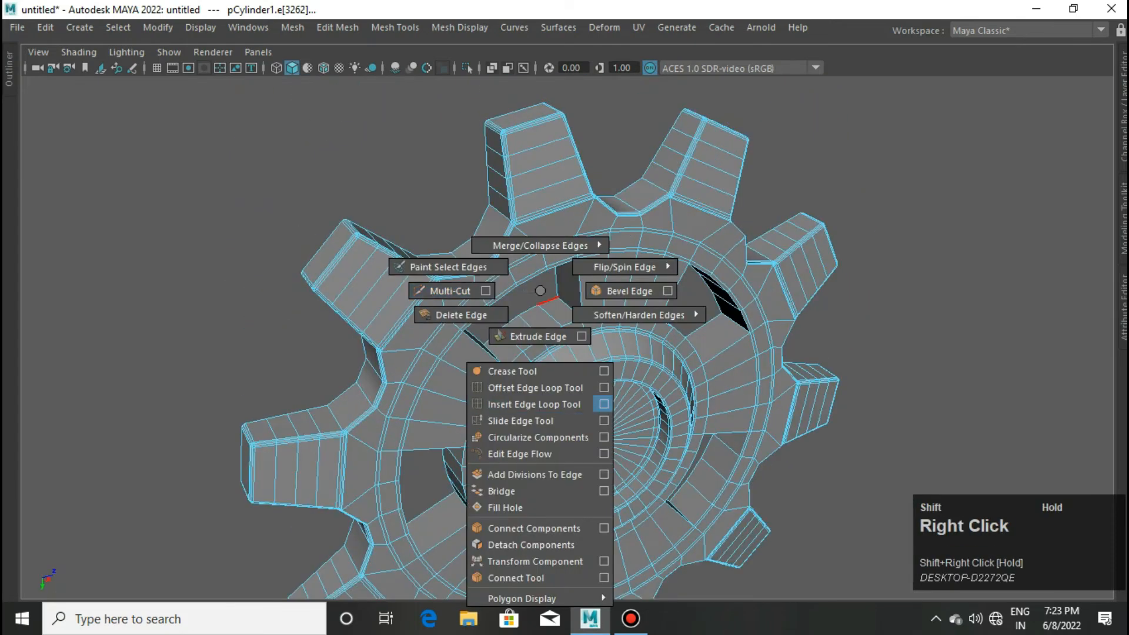
shift+right_drag(540, 291, 604, 404)
double_click(347, 328)
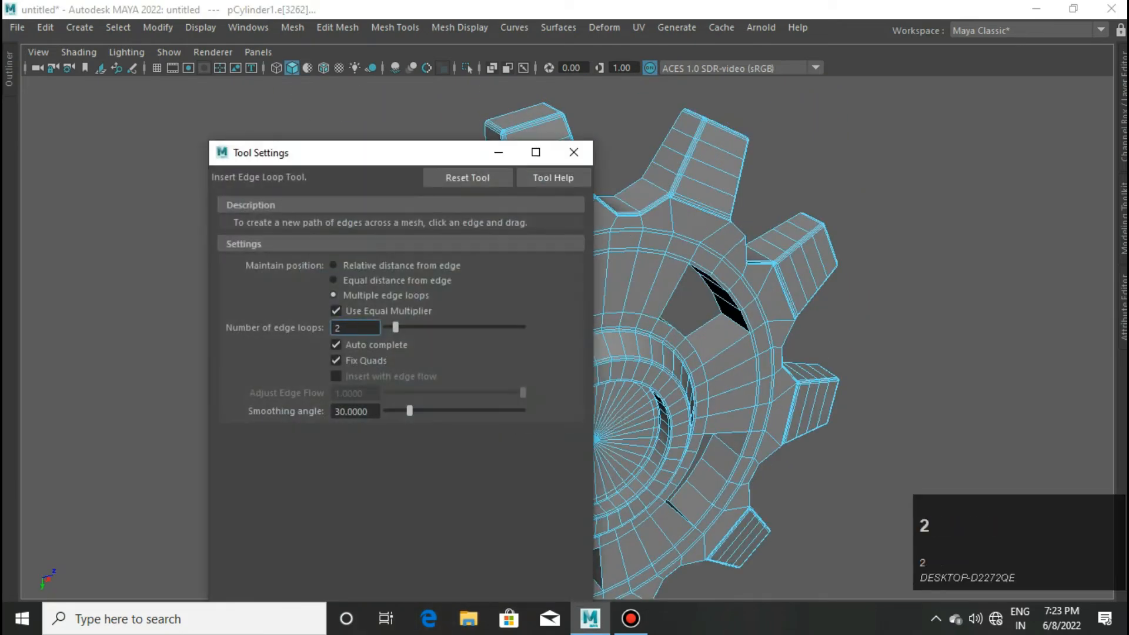
text(2)
click(574, 153)
Step: Insert pairs of edge loops around the inner side walls of the openings between the spokes
alt+drag(733, 521, 718, 474)
click(719, 474)
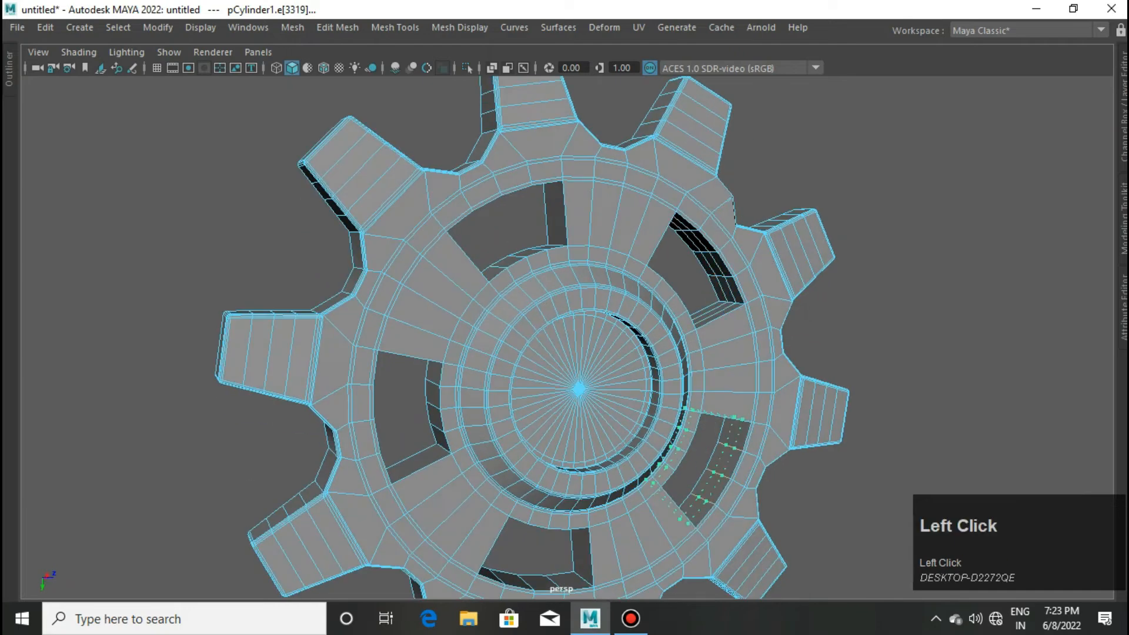
alt+drag(526, 574, 561, 582)
click(473, 414)
alt+drag(473, 414, 482, 460)
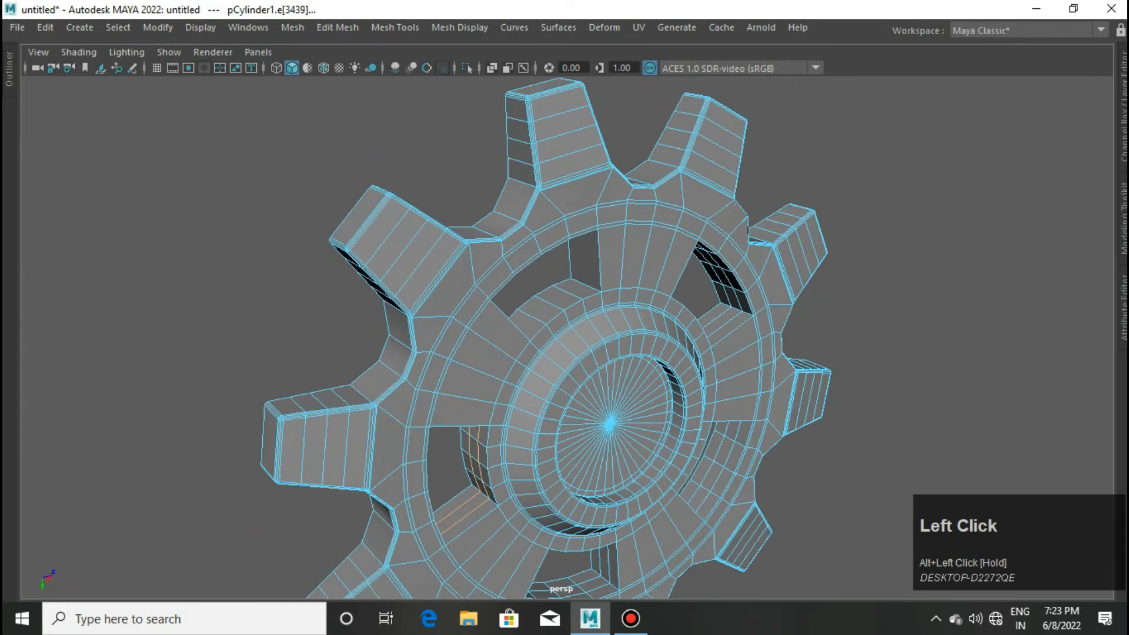
alt+drag(703, 500, 703, 486)
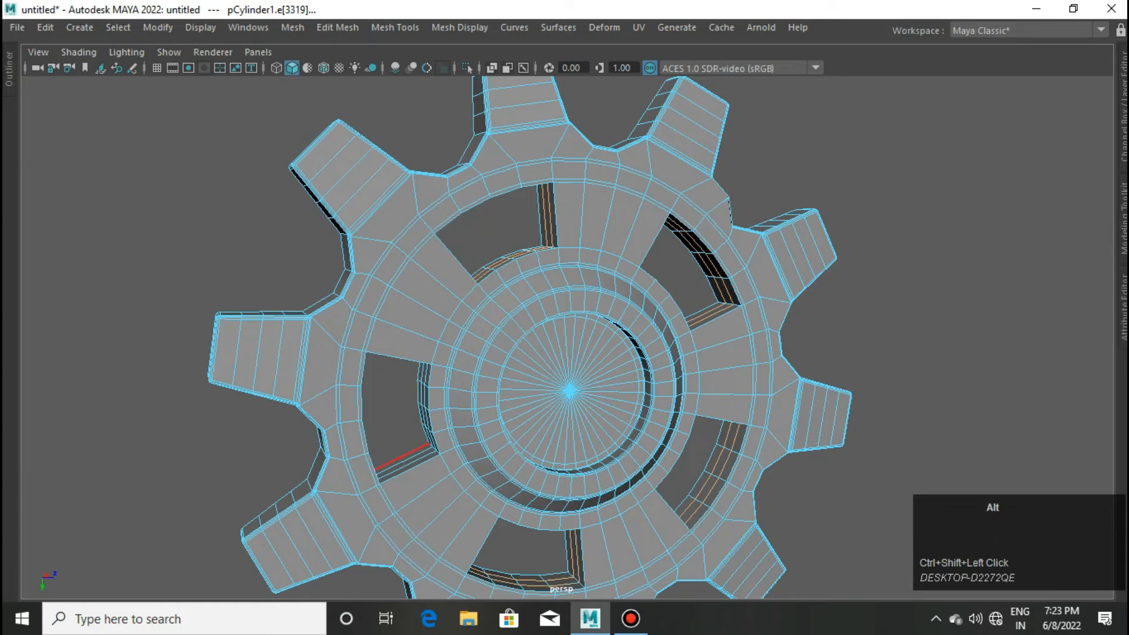
Step: Select the edge loops on the inner walls of all openings and scale them apart toward the front and back rims
scroll(565, 338, up, 3)
ctrl+shift+double_click(462, 441)
scroll(565, 376, down, 3)
alt+drag(611, 367, 628, 398)
scroll(628, 399, up, 2)
key(r)
drag(644, 459, 721, 515)
scroll(706, 500, down, 3)
alt+drag(676, 447, 588, 329)
right_drag(494, 162, 495, 208)
click(446, 284)
scroll(442, 318, up, 3)
key(space)
key(space)
key(space)
key(space)
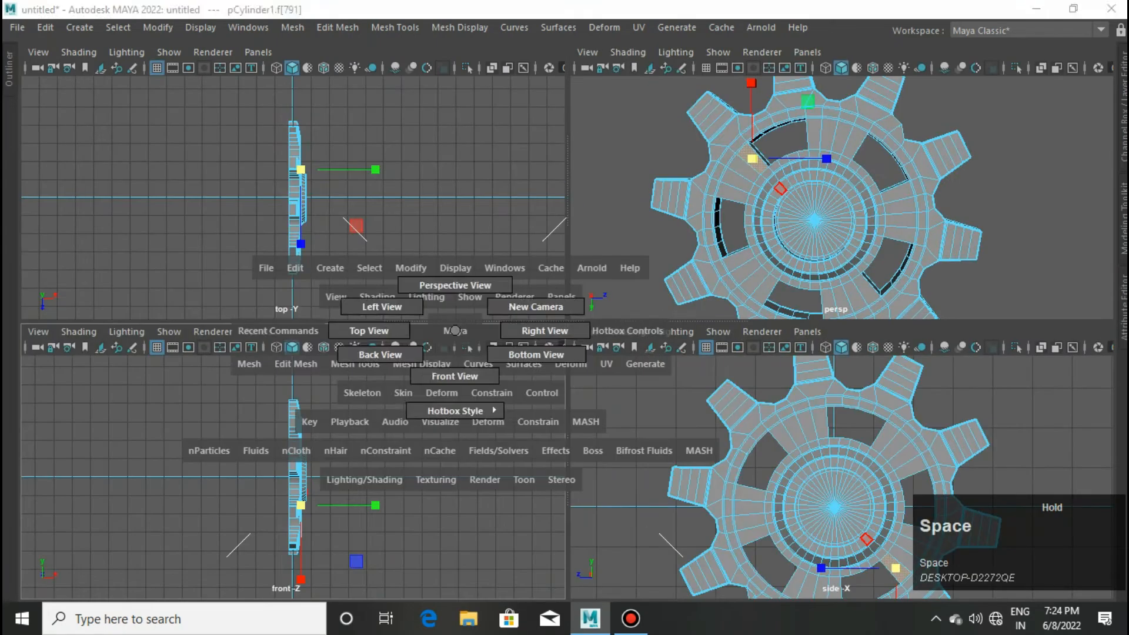
middle_click(644, 255)
key(space)
scroll(640, 256, down, 2)
key(space)
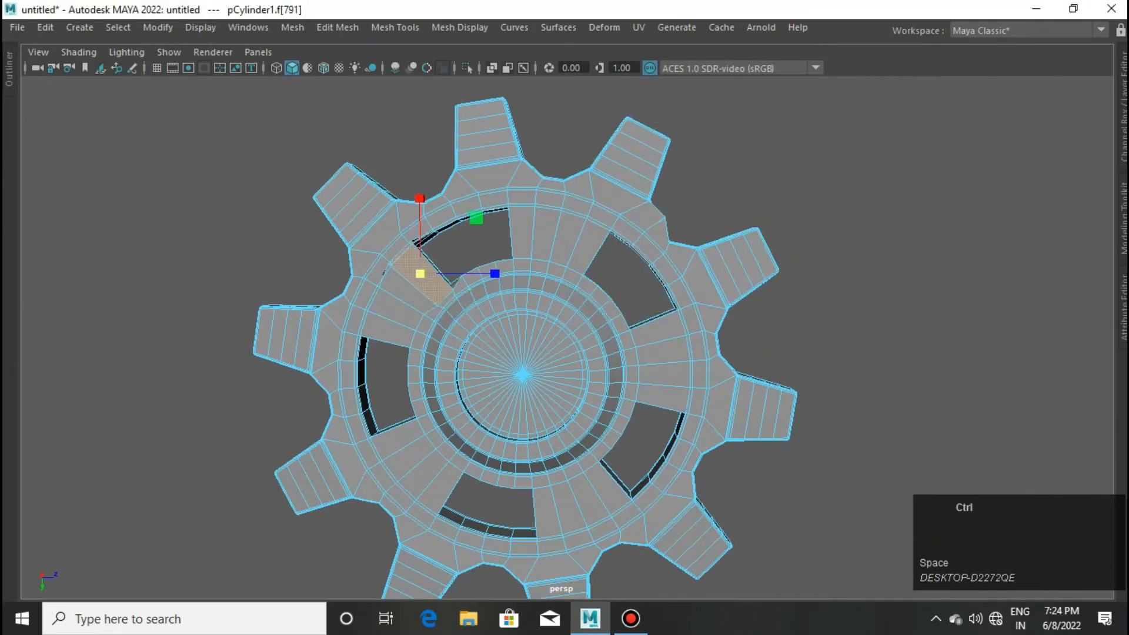
key(ctrl+z)
Step: Switch to the side view and activate face selection on the gear
key(space)
middle_click(435, 256)
middle_drag(437, 198, 518, 201)
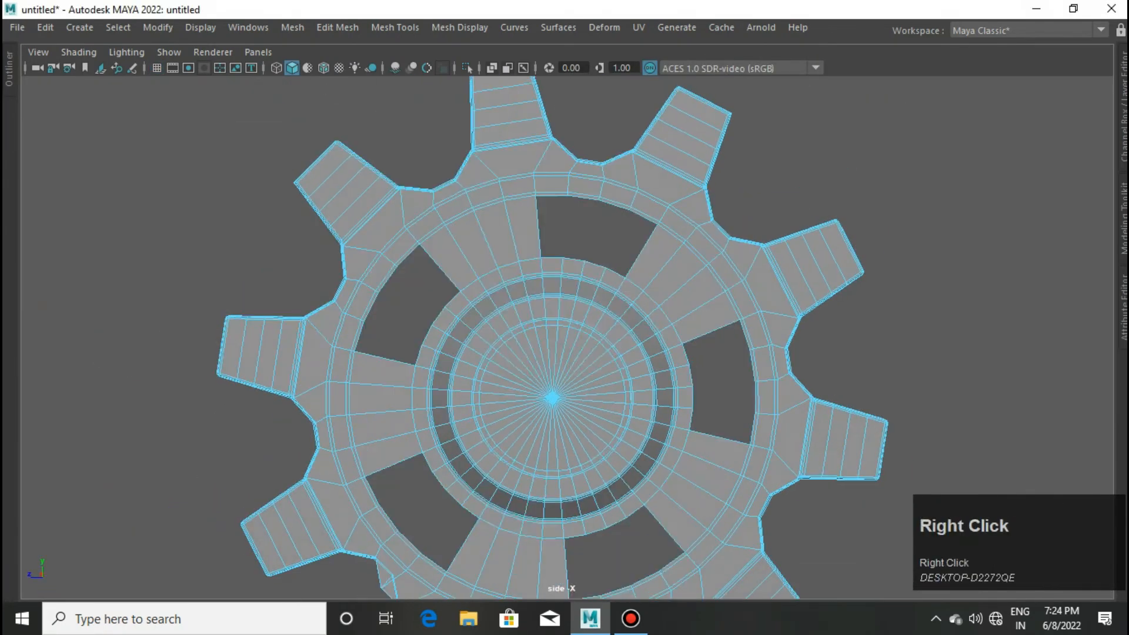
right_drag(554, 162, 553, 208)
click(522, 228)
ctrl+shift+click(499, 235)
scroll(555, 230, down, 2)
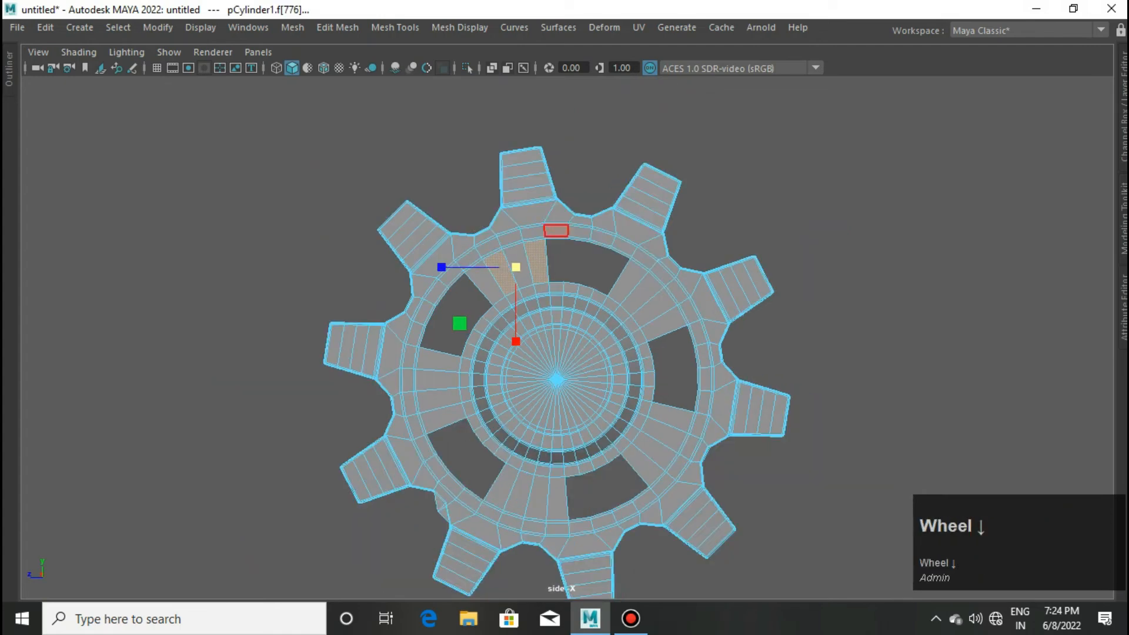
scroll(474, 276, up, 1)
ctrl+shift+click(474, 277)
scroll(446, 272, up, 3)
Step: Select all front faces of the five spokes
key(w)
click(451, 256)
ctrl+shift+click(474, 245)
ctrl+shift+click(498, 234)
ctrl+shift+click(523, 229)
ctrl+shift+click(654, 257)
ctrl+shift+click(675, 274)
ctrl+shift+click(692, 295)
ctrl+shift+click(707, 319)
alt+middle_drag(715, 368, 688, 229)
ctrl+shift+click(692, 315)
ctrl+shift+click(667, 364)
ctrl+shift+click(646, 390)
ctrl+shift+click(525, 432)
ctrl+shift+click(500, 429)
ctrl+shift+click(477, 429)
ctrl+shift+click(450, 425)
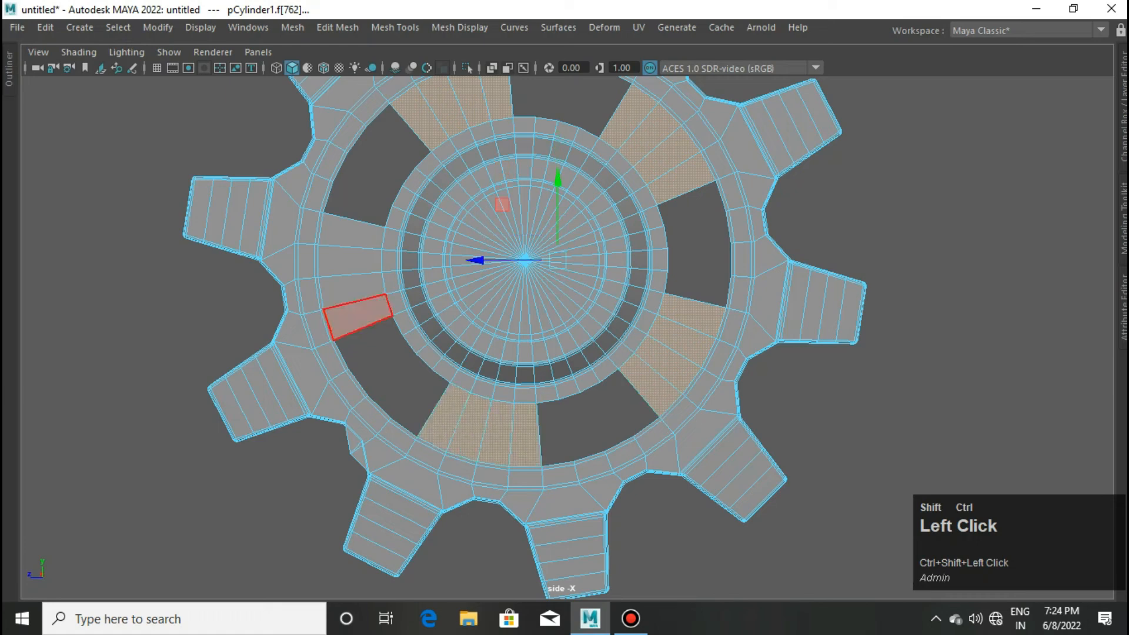
ctrl+shift+click(351, 290)
ctrl+shift+click(352, 260)
ctrl+shift+click(353, 233)
alt+middle_drag(506, 147, 517, 203)
Step: Extrude the selected spoke faces with an Offset of 0.07 and return to the perspective view
key(ctrl+e)
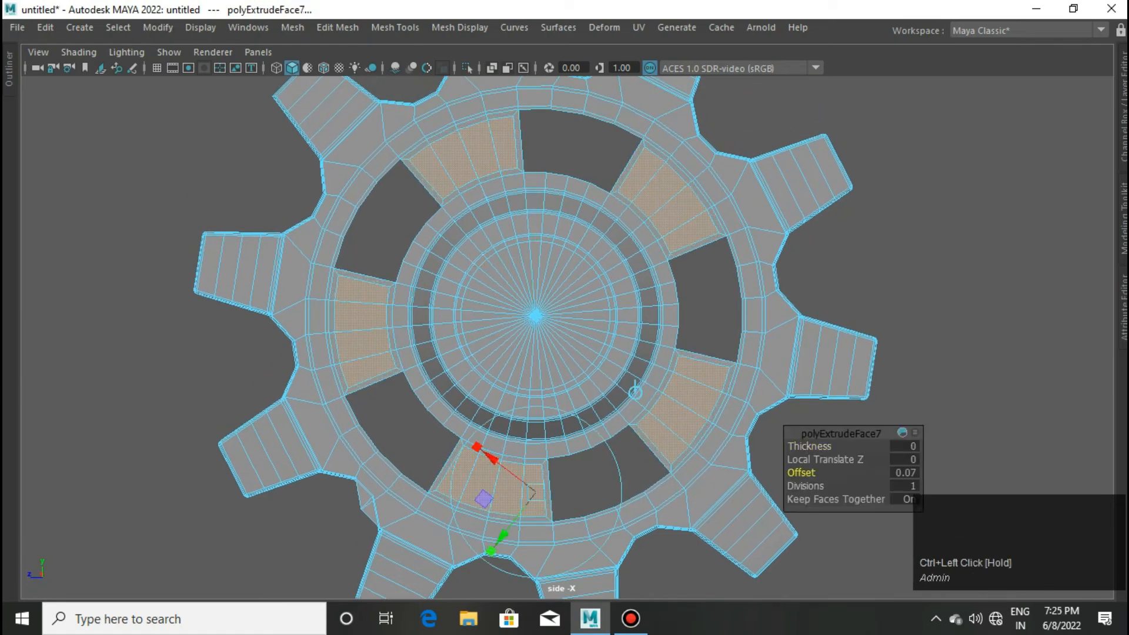
key(q)
key(space)
middle_drag(678, 320, 678, 275)
alt+drag(679, 305, 725, 459)
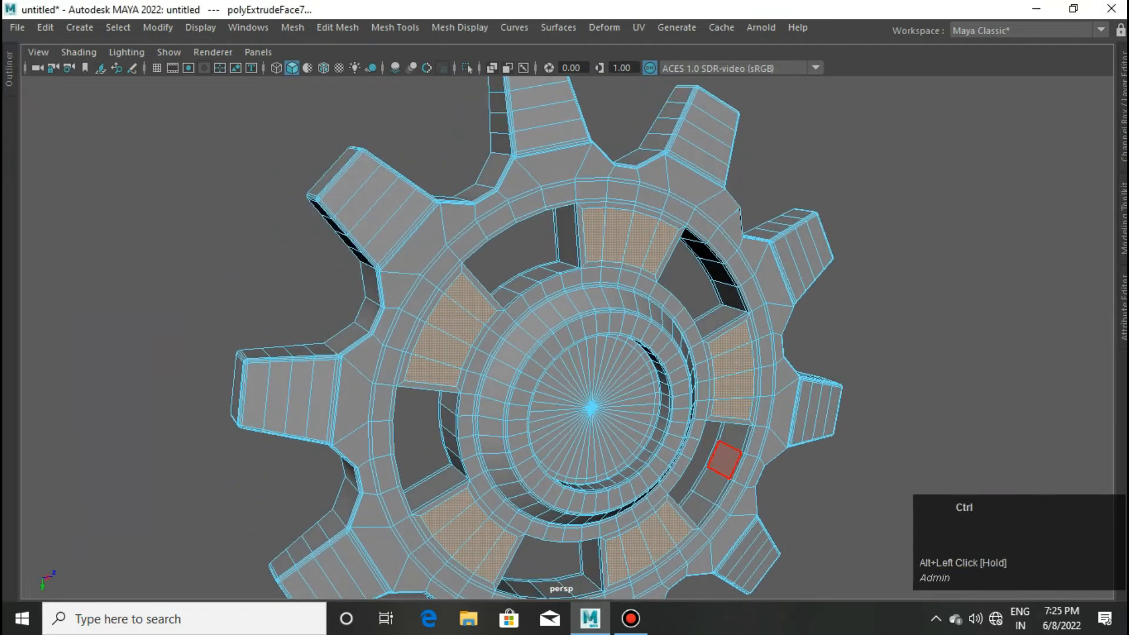
Step: Extrude the inset spoke faces again and push them inward to form recessed panels
key(ctrl+e)
scroll(676, 369, up, 2)
key(ctrl)
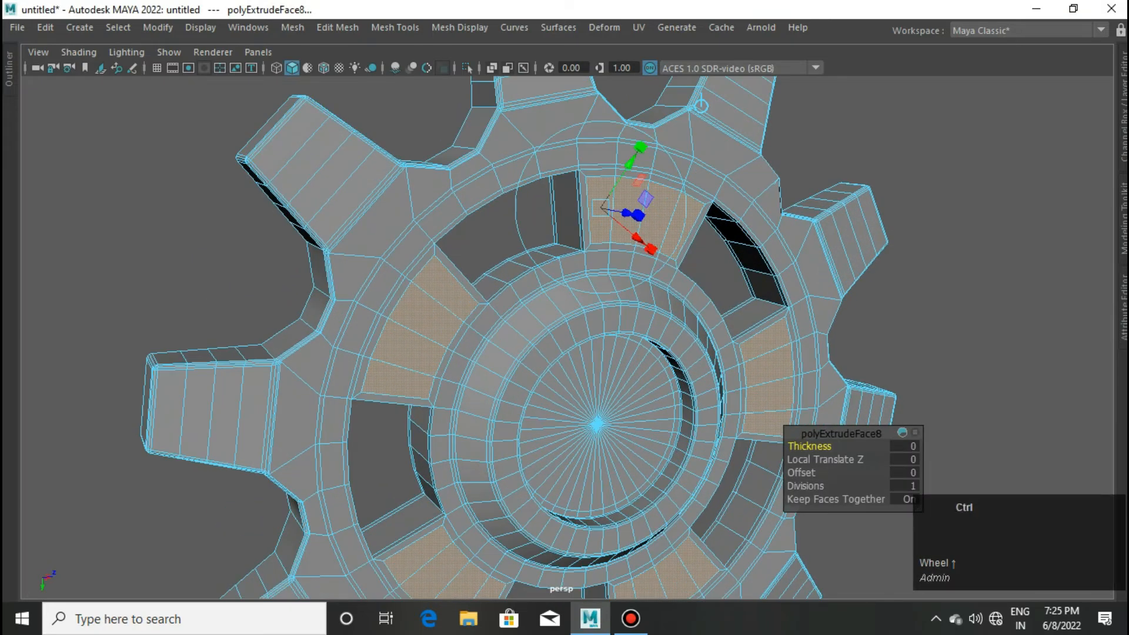
ctrl+drag(809, 447, 806, 473)
key(e)
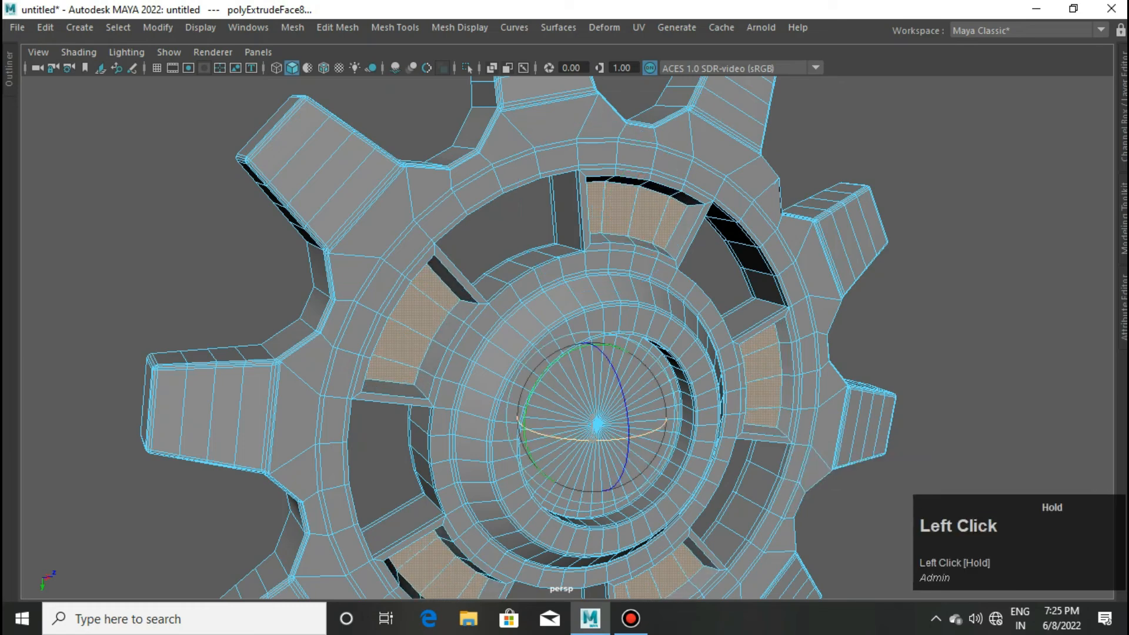
scroll(677, 321, down, 2)
mouse_move(677, 321)
alt+mouse_down()
mouse_move(633, 269)
mouse_move(633, 291)
mouse_move(668, 315)
alt+mouse_up()
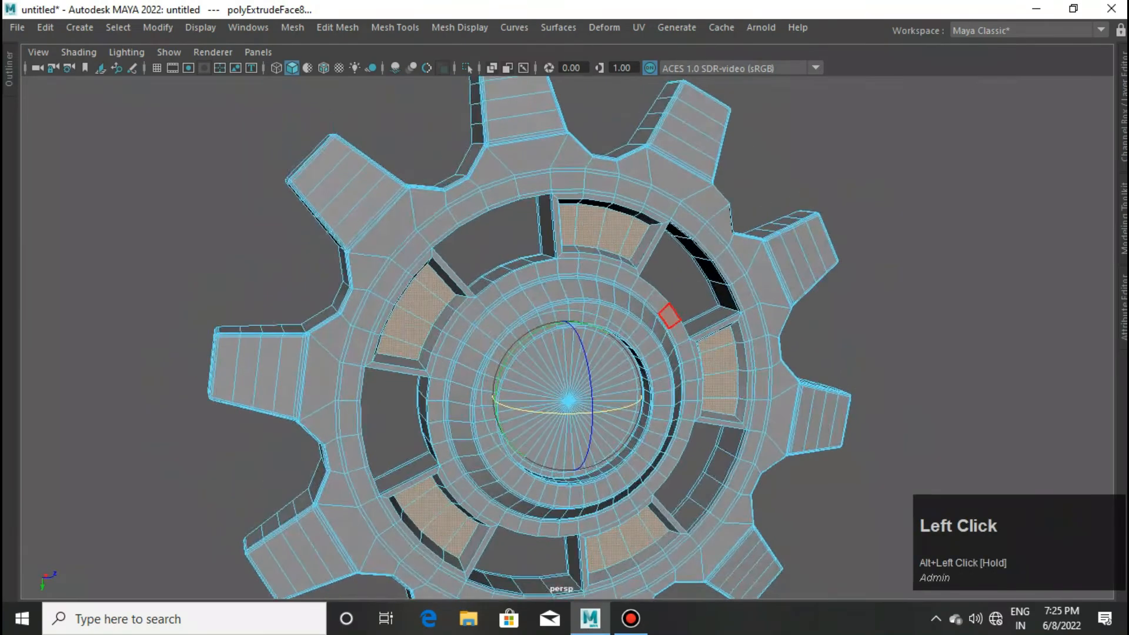
scroll(677, 295, up, 2)
key(ctrl+z)
Step: Insert pairs of edge loops around the inner walls of the five spoke recesses
click(705, 259)
scroll(681, 222, up, 3)
alt+drag(680, 222, 673, 202)
mouse_move(674, 201)
shift+right_down()
mouse_move(674, 365)
mouse_move(647, 219)
mouse_move(674, 202)
shift+right_up()
click(736, 145)
shift+right_drag(724, 229, 718, 325)
shift+right_drag(724, 228, 724, 228)
right_drag(726, 161, 726, 115)
click(753, 311)
shift+right_drag(747, 311, 744, 425)
click(753, 317)
alt+middle_drag(747, 344, 658, 171)
click(792, 340)
alt+middle_drag(791, 340, 797, 239)
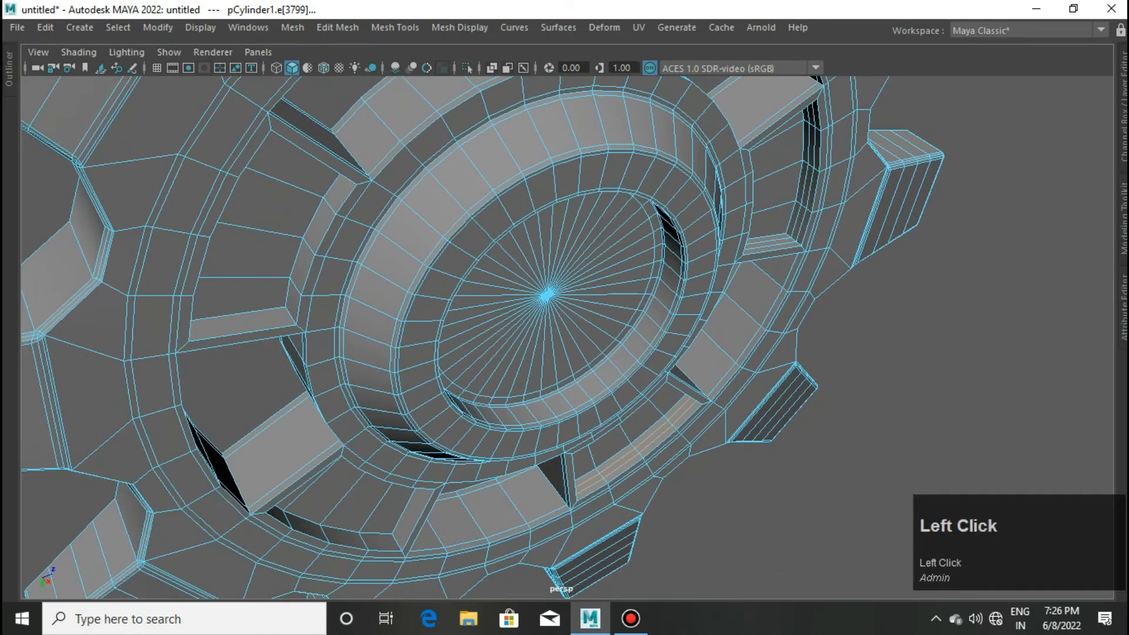
alt+middle_drag(576, 471, 640, 447)
click(462, 521)
alt+middle_drag(465, 412, 518, 500)
click(438, 334)
alt+middle_drag(518, 206, 474, 314)
Step: Select the wall loops in all five spoke recesses and scale them apart toward the upper and lower wall edges
key(q)
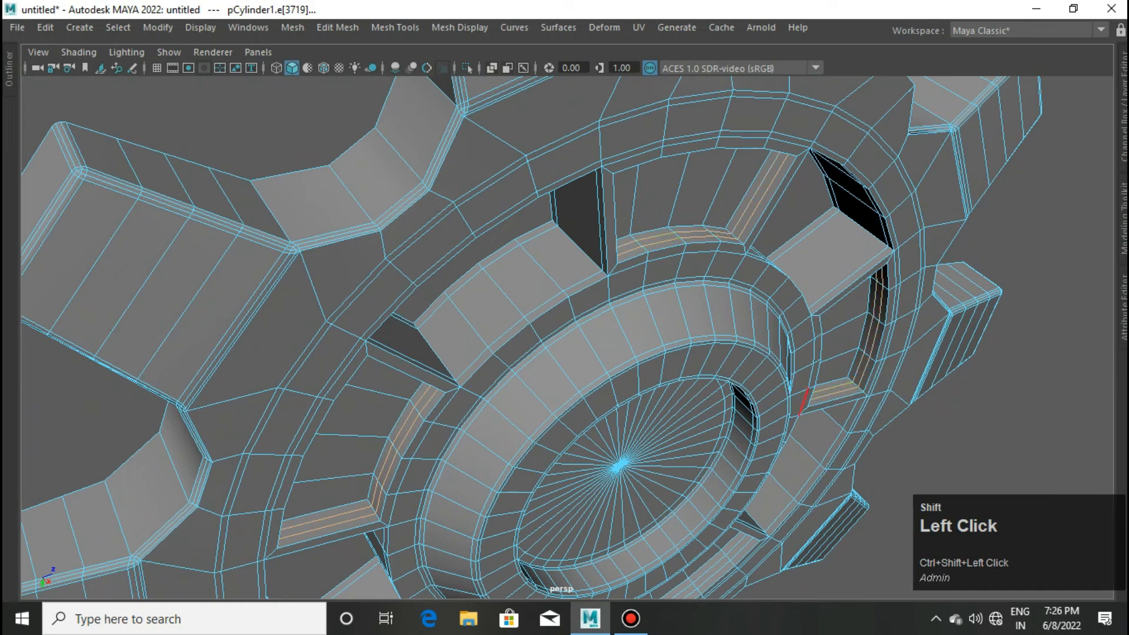
alt+middle_drag(805, 402, 777, 168)
scroll(765, 177, up, 2)
ctrl+shift+double_click(389, 512)
scroll(389, 511, down, 3)
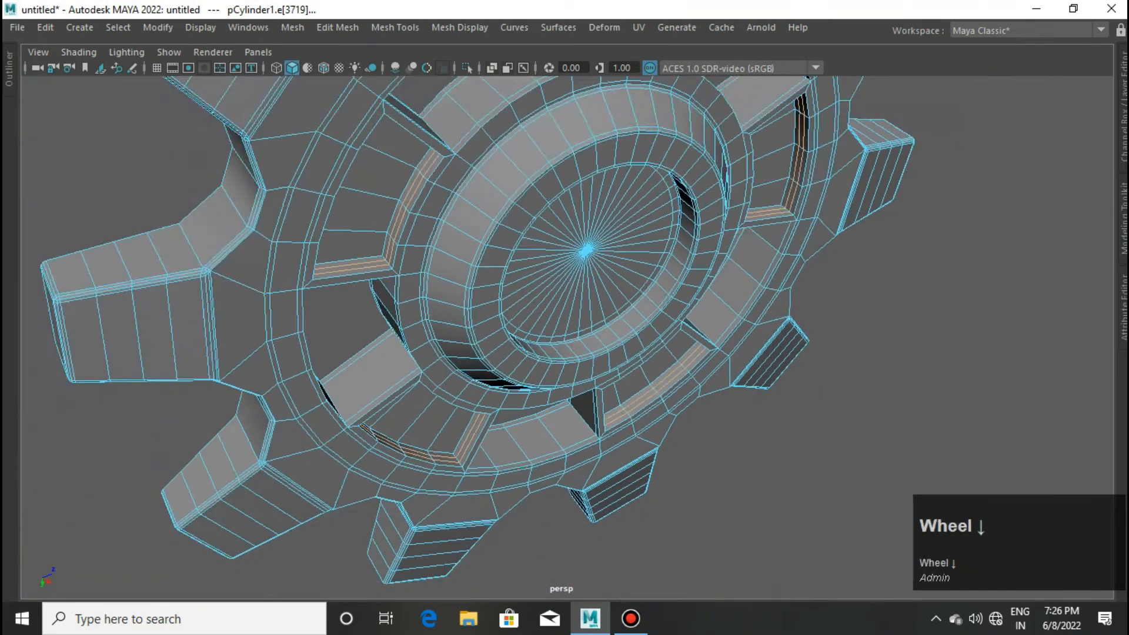
alt+middle_drag(406, 389, 386, 535)
key(r)
alt+drag(668, 514, 568, 423)
alt+middle_drag(568, 423, 553, 521)
scroll(553, 520, up, 1)
scroll(552, 521, down, 1)
alt+drag(553, 521, 520, 532)
Step: Insert two evenly spaced edge loops across the recessed floor of each spoke
shift+right_drag(627, 270, 536, 270)
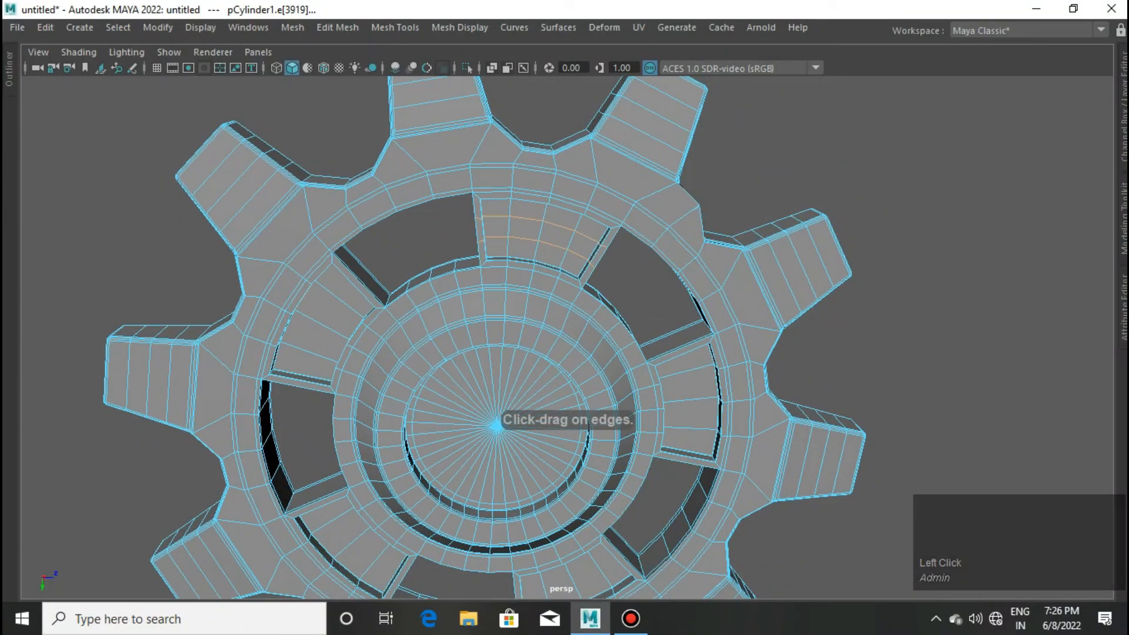
click(690, 402)
scroll(690, 402, down, 3)
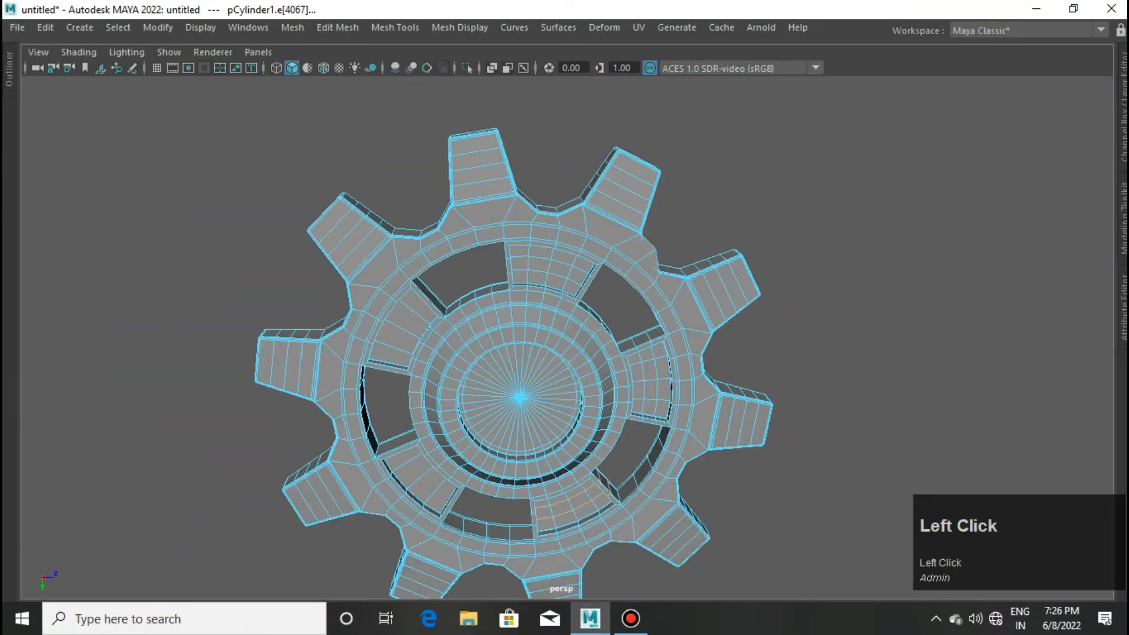
Step: Turn on the smooth mesh preview, return to object mode and inspect the smoothed gear
key(3)
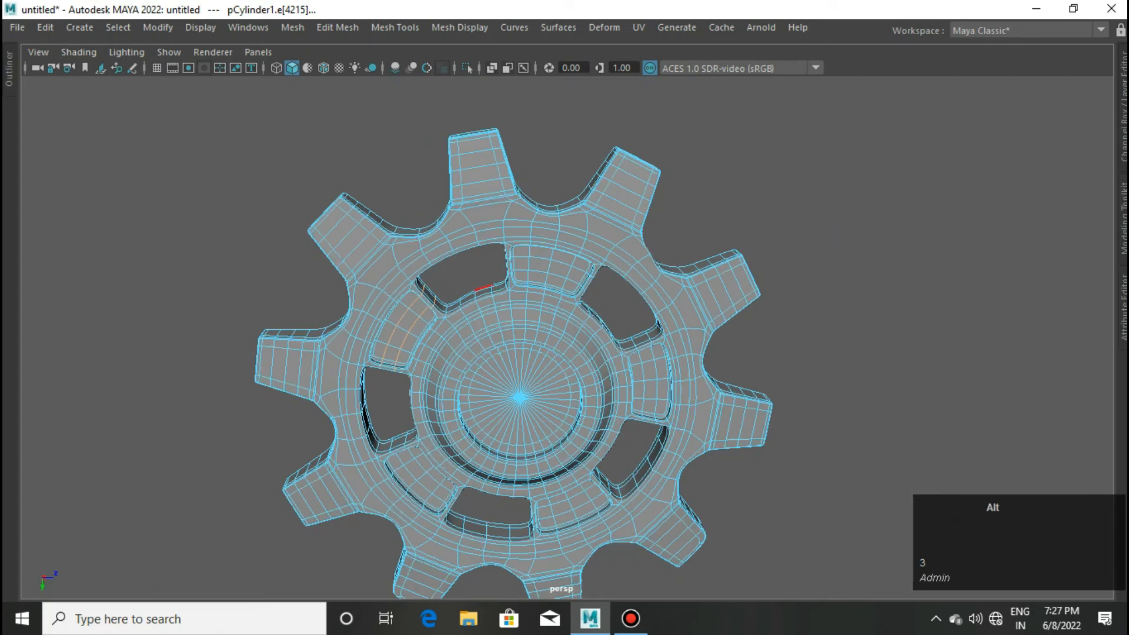
alt+drag(483, 282, 594, 259)
right_drag(599, 150, 661, 119)
click(661, 119)
scroll(662, 119, down, 3)
alt+drag(662, 119, 618, 159)
scroll(618, 159, up, 4)
alt+middle_drag(618, 253, 585, 121)
alt+drag(585, 121, 500, 127)
scroll(564, 141, down, 4)
alt+middle_drag(579, 141, 587, 205)
Step: Assign a new Blinn material to the gear and darken its color to dark grey
click(594, 206)
right_drag(579, 162, 579, 587)
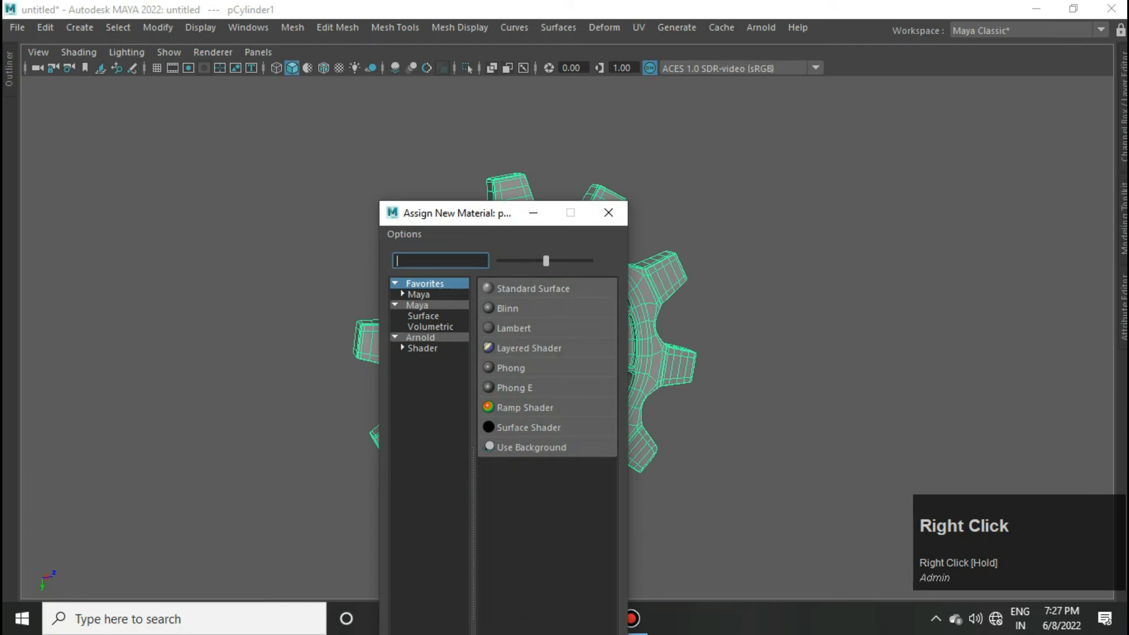
click(517, 309)
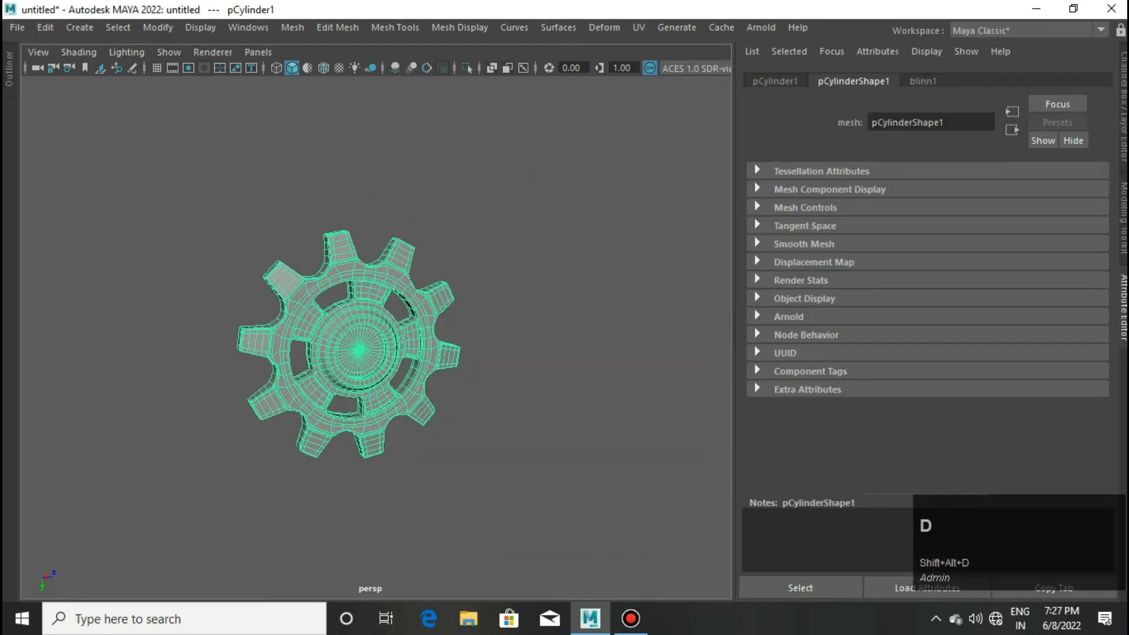
click(924, 81)
click(902, 266)
click(823, 379)
click(1125, 308)
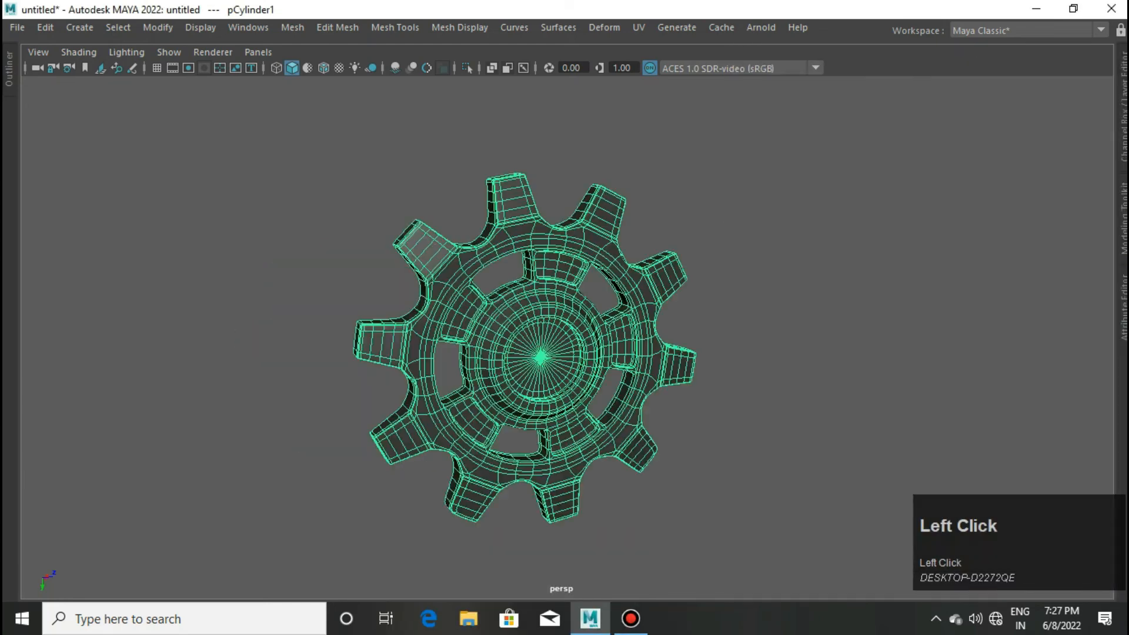
click(765, 306)
Step: Turn off smooth preview, select the border edges around the gear's open back and shift them along the X axis
scroll(765, 306, up, 3)
alt+drag(765, 306, 936, 309)
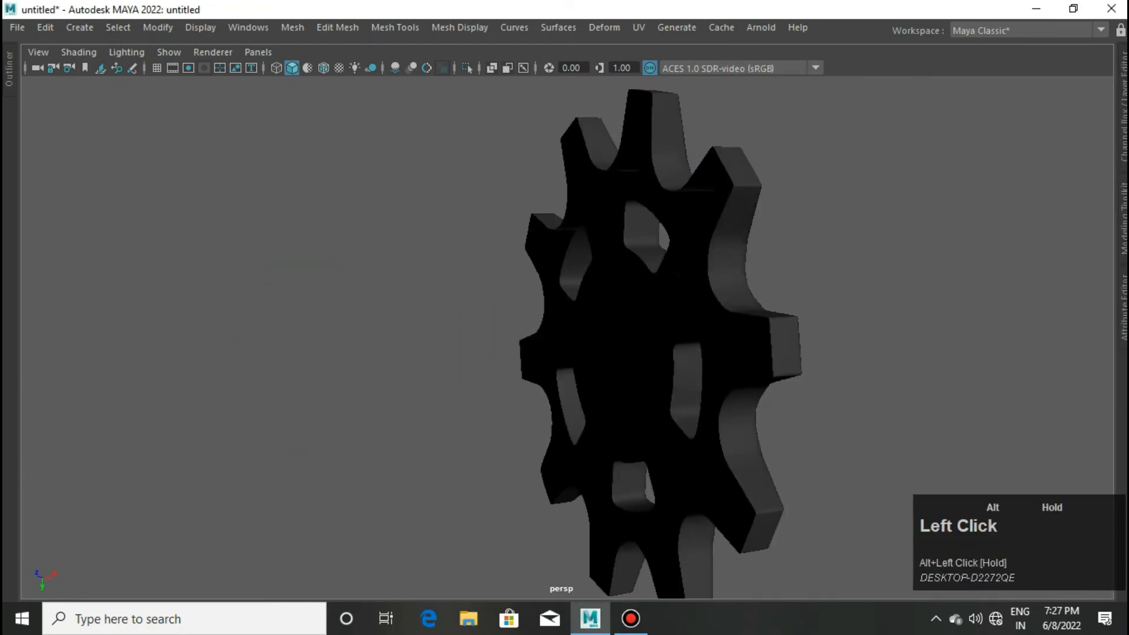
click(724, 163)
key(1)
right_drag(724, 162, 726, 138)
double_click(726, 181)
scroll(726, 181, up, 2)
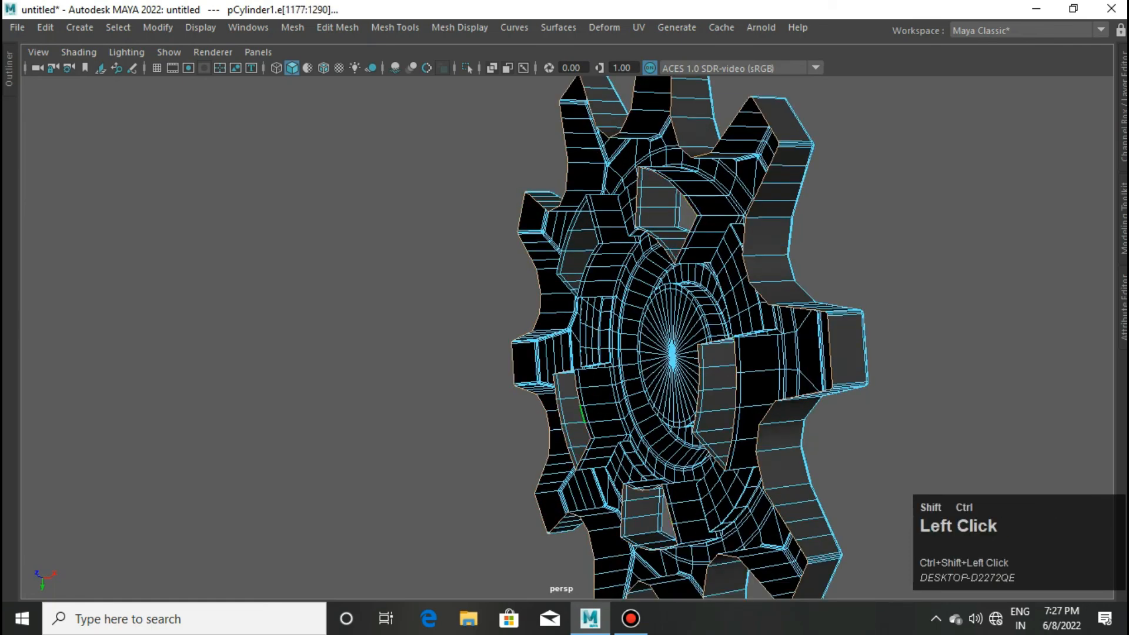
alt+drag(647, 329, 835, 330)
alt+drag(611, 412, 612, 433)
key(r)
alt+drag(588, 353, 553, 347)
drag(525, 343, 682, 409)
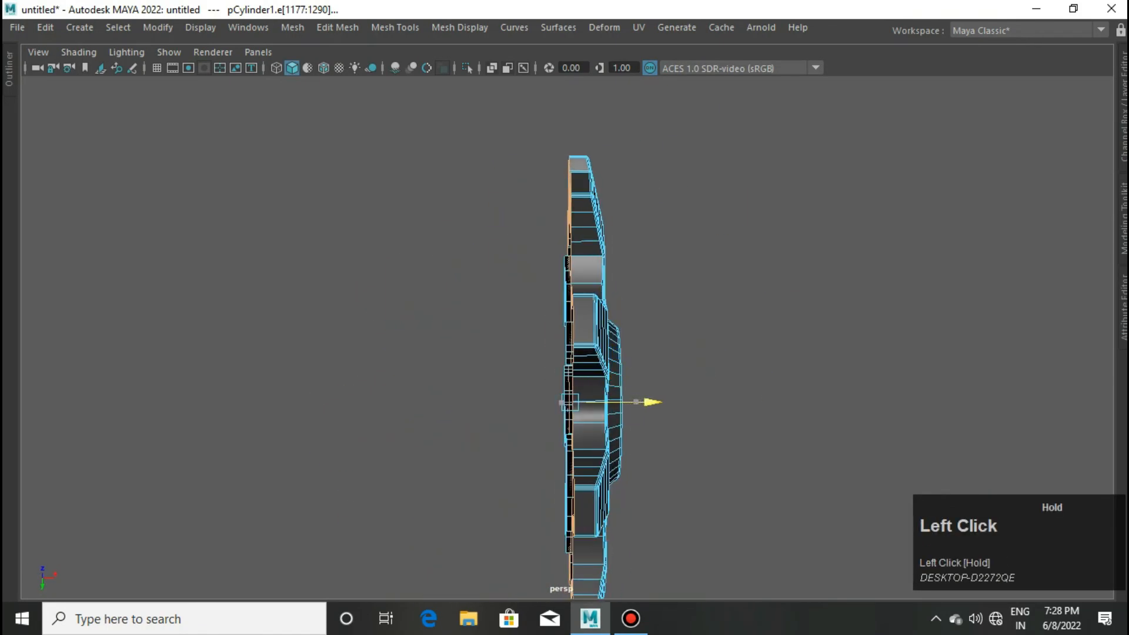
Step: Return to object mode and select the whole gear in smooth preview
click(597, 367)
shift+right_click(597, 367)
shift+right_drag(597, 367, 595, 367)
alt+drag(595, 376, 553, 406)
key(q)
click(576, 385)
scroll(577, 385, up, 2)
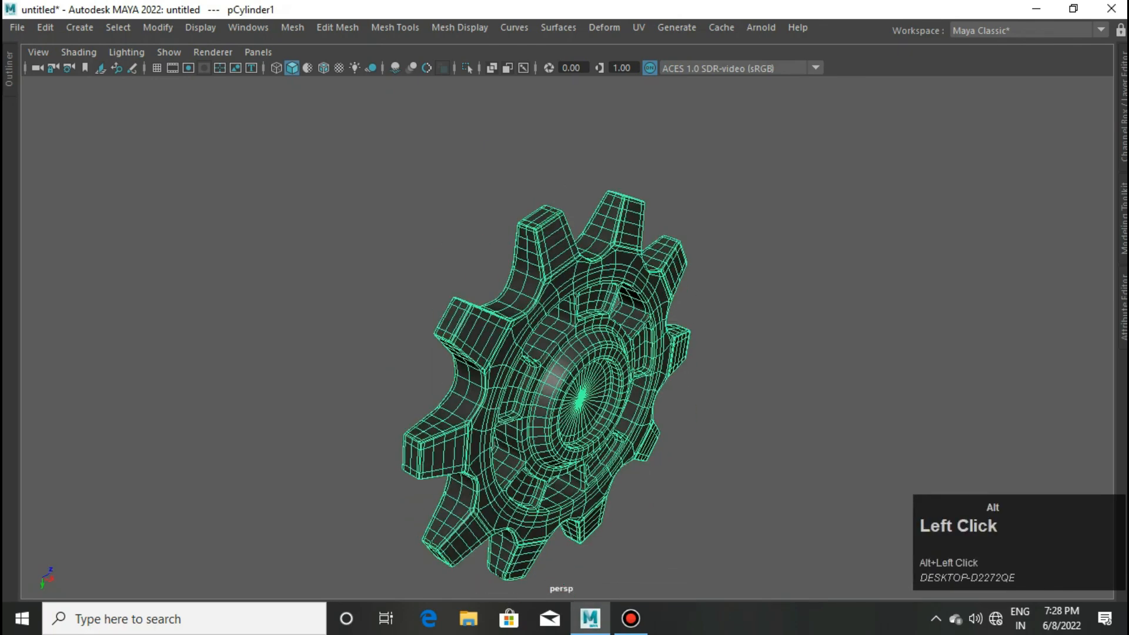
Step: Scale the gear slightly thinner along its thickness axis
scroll(565, 406, up, 3)
key(r)
drag(621, 443, 602, 433)
right_drag(764, 162, 799, 138)
click(799, 139)
alt+drag(765, 235, 653, 253)
scroll(653, 252, down, 5)
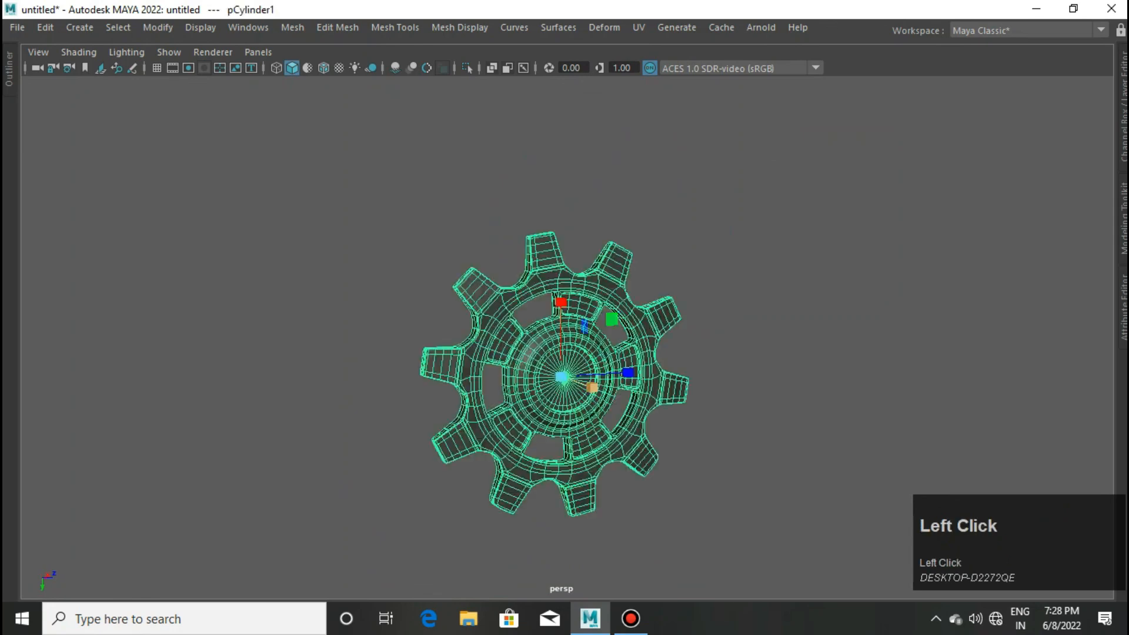
Step: Duplicate the gear along the Z axis and place the copy beside the original
shift+drag(636, 366, 856, 355)
alt+drag(847, 353, 764, 188)
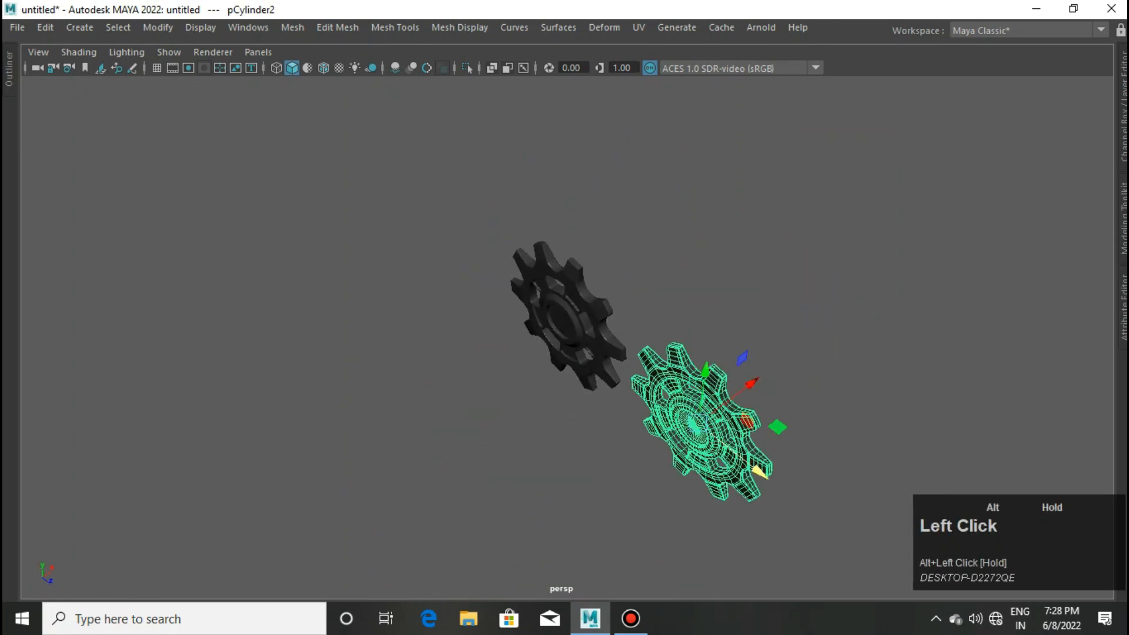
alt+drag(817, 297, 880, 424)
scroll(550, 179, down, 2)
alt+drag(530, 195, 550, 179)
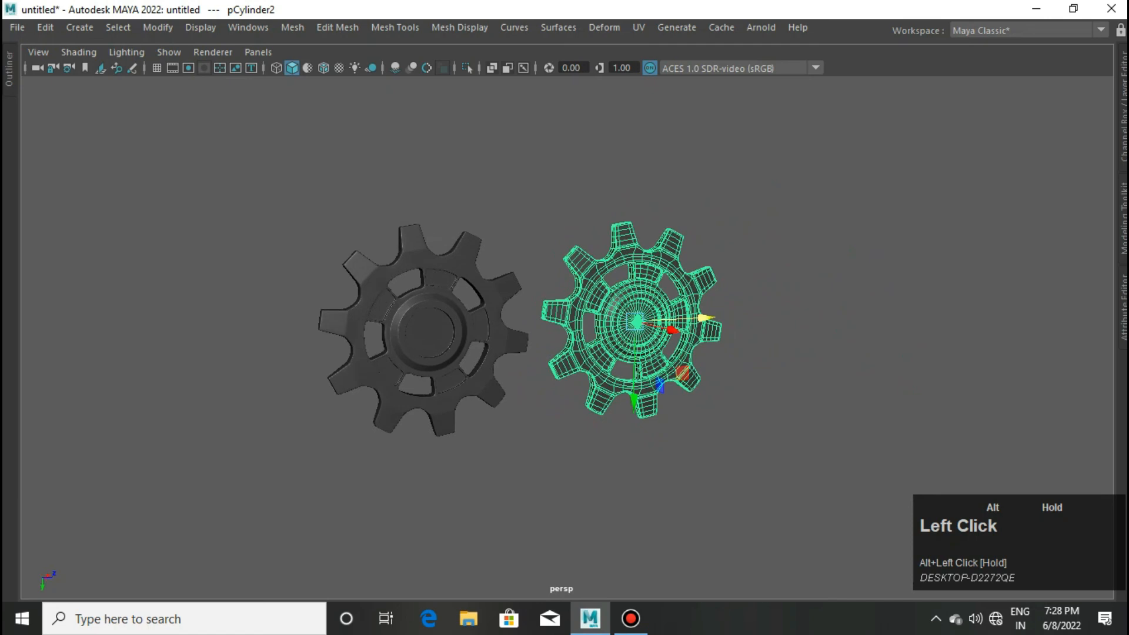
scroll(550, 179, up, 2)
scroll(558, 220, down, 3)
click(557, 221)
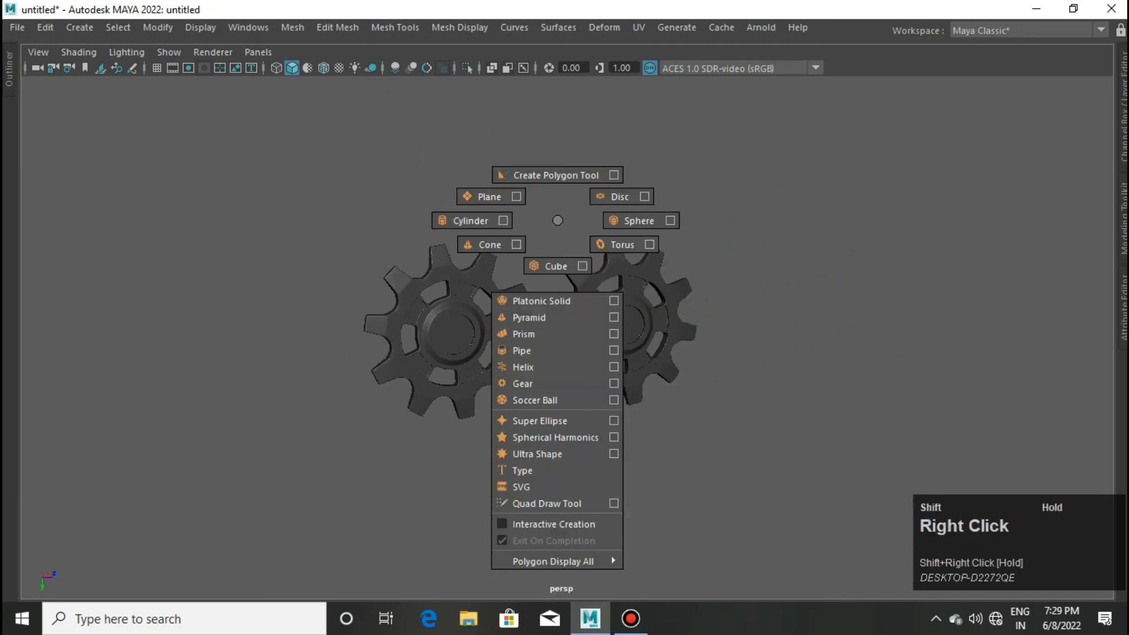